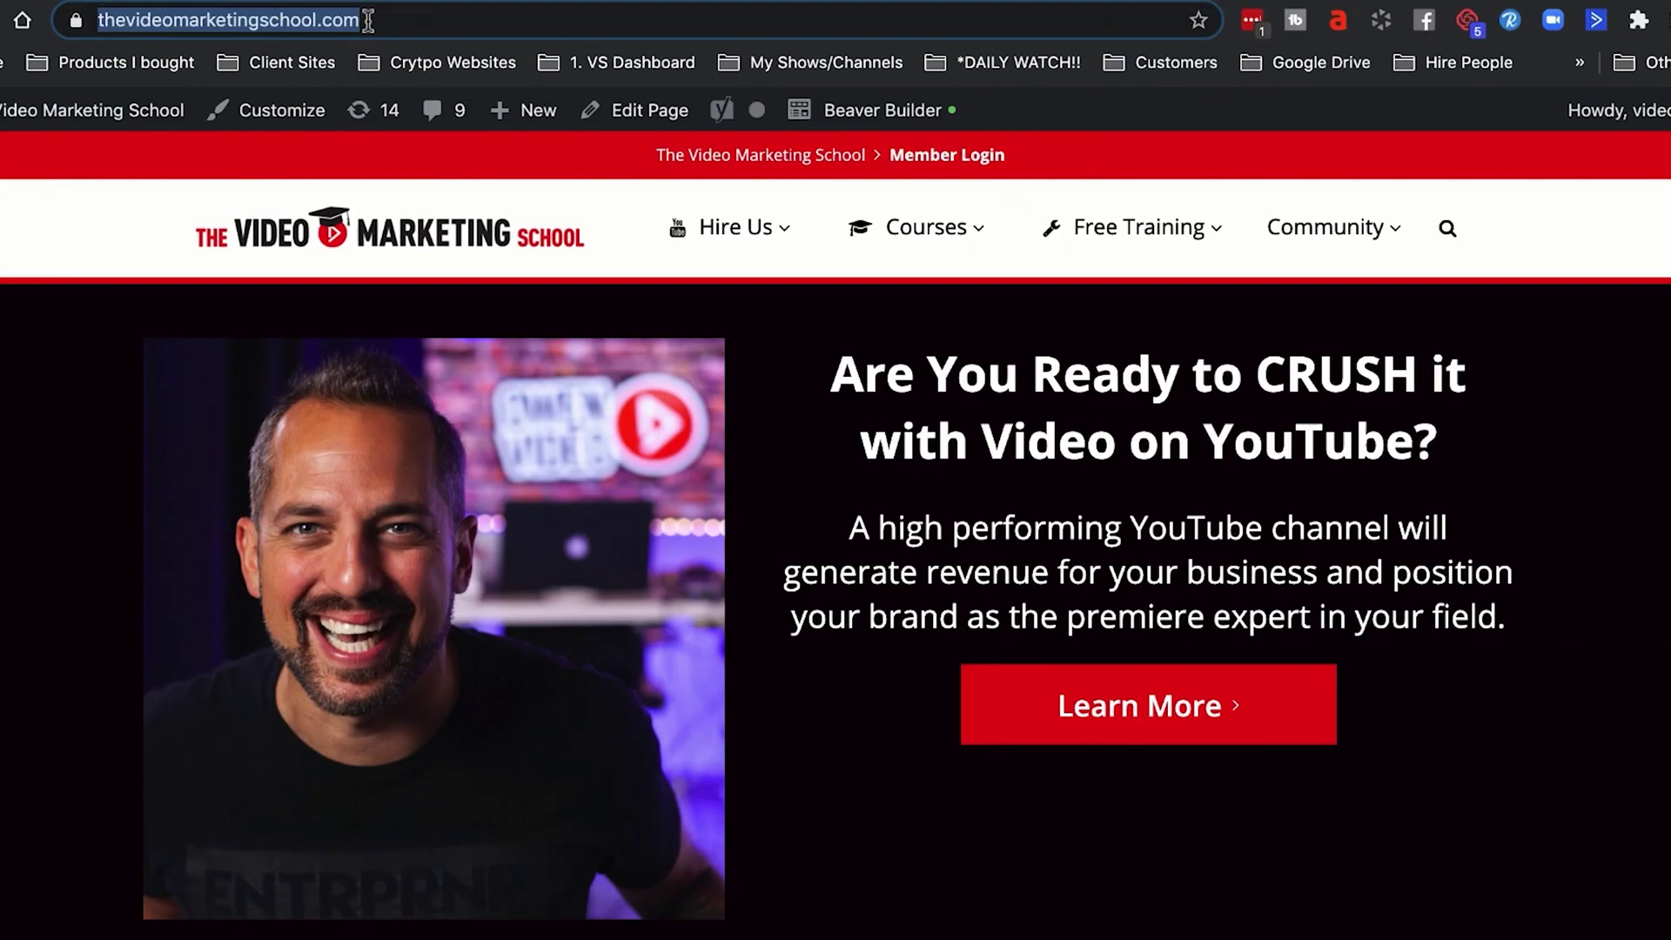
Open the member dashboard and expand Module 1: YouTube Launch Plan to list its lessons.
click(948, 155)
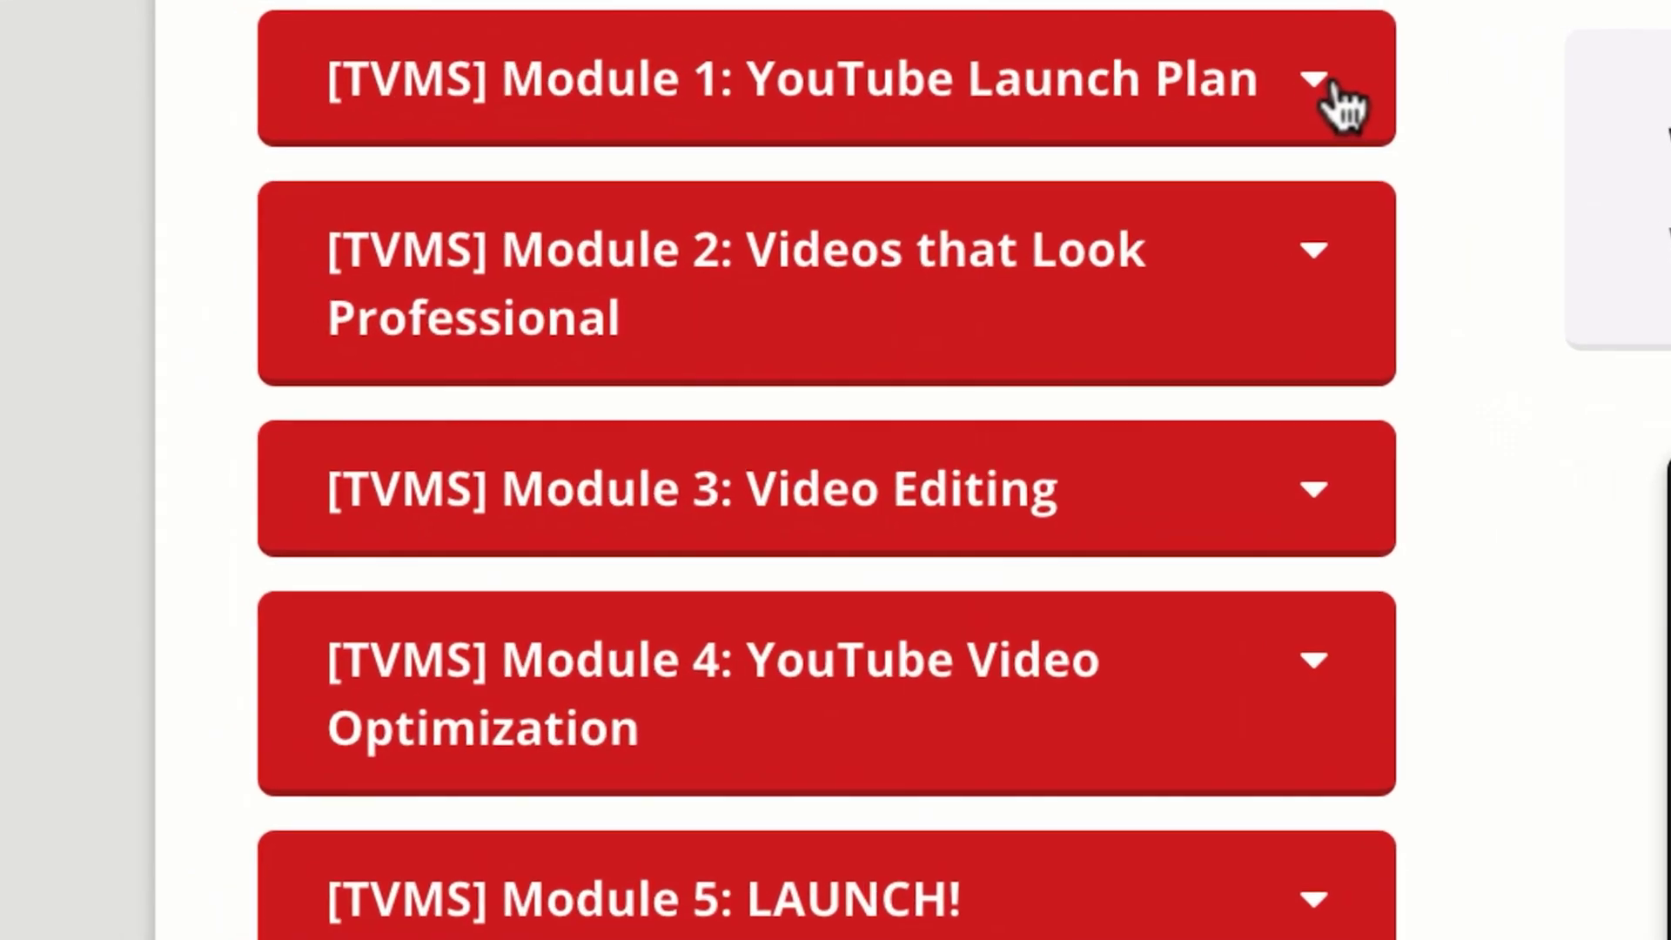
click(807, 63)
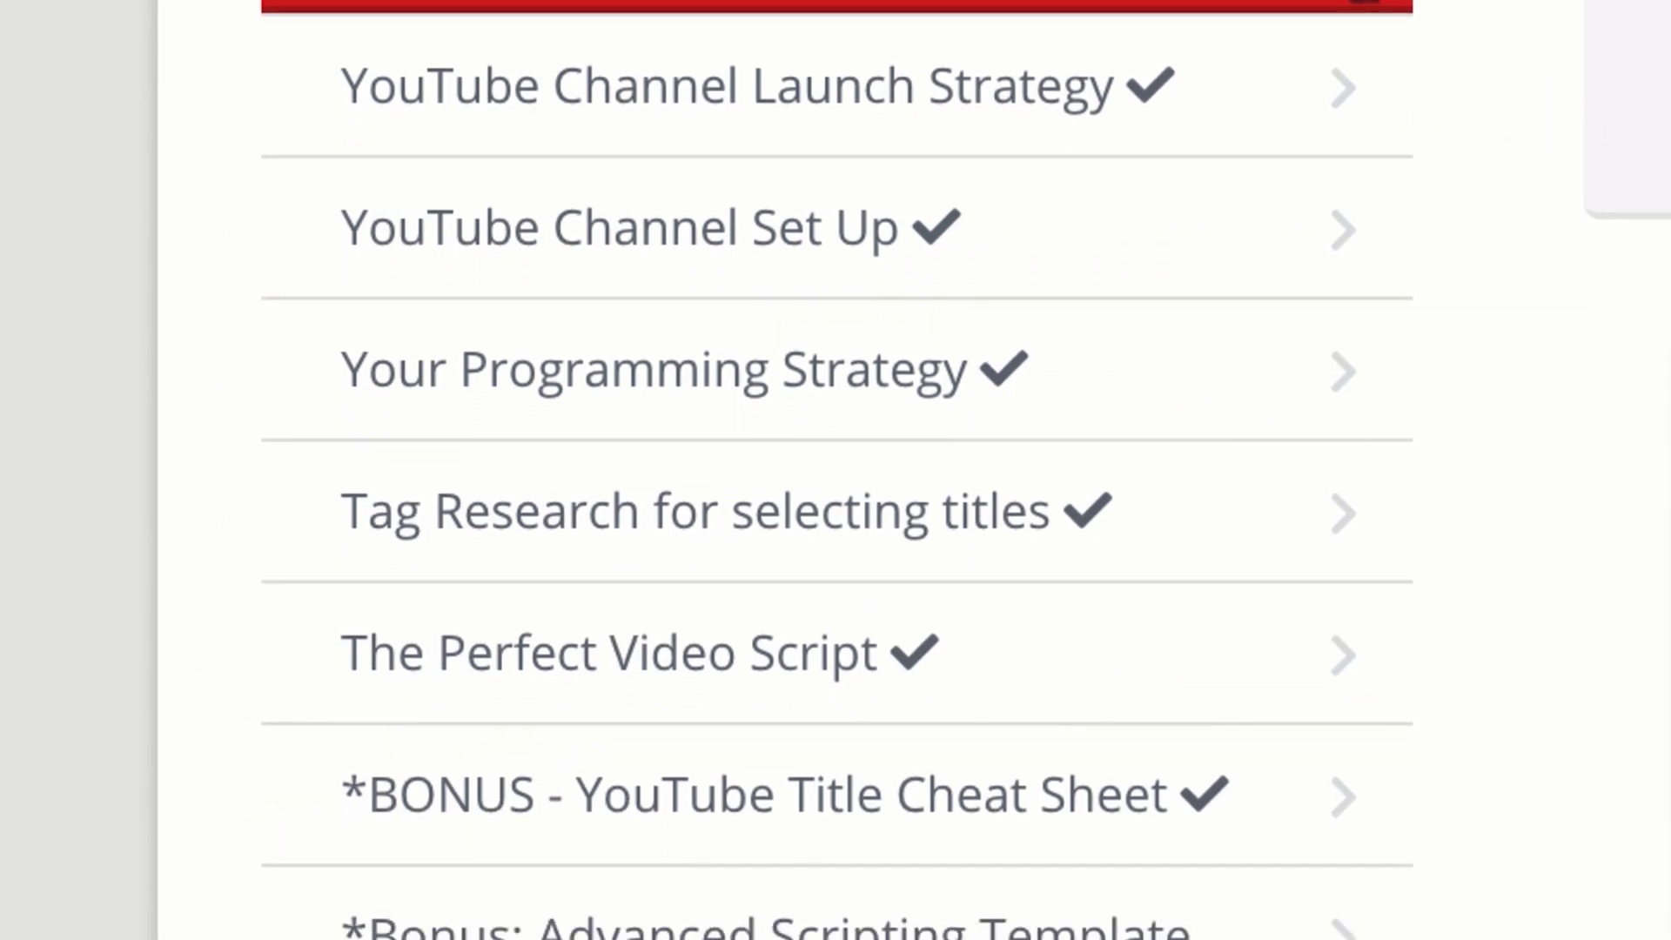
scroll(836, 470, down, 5)
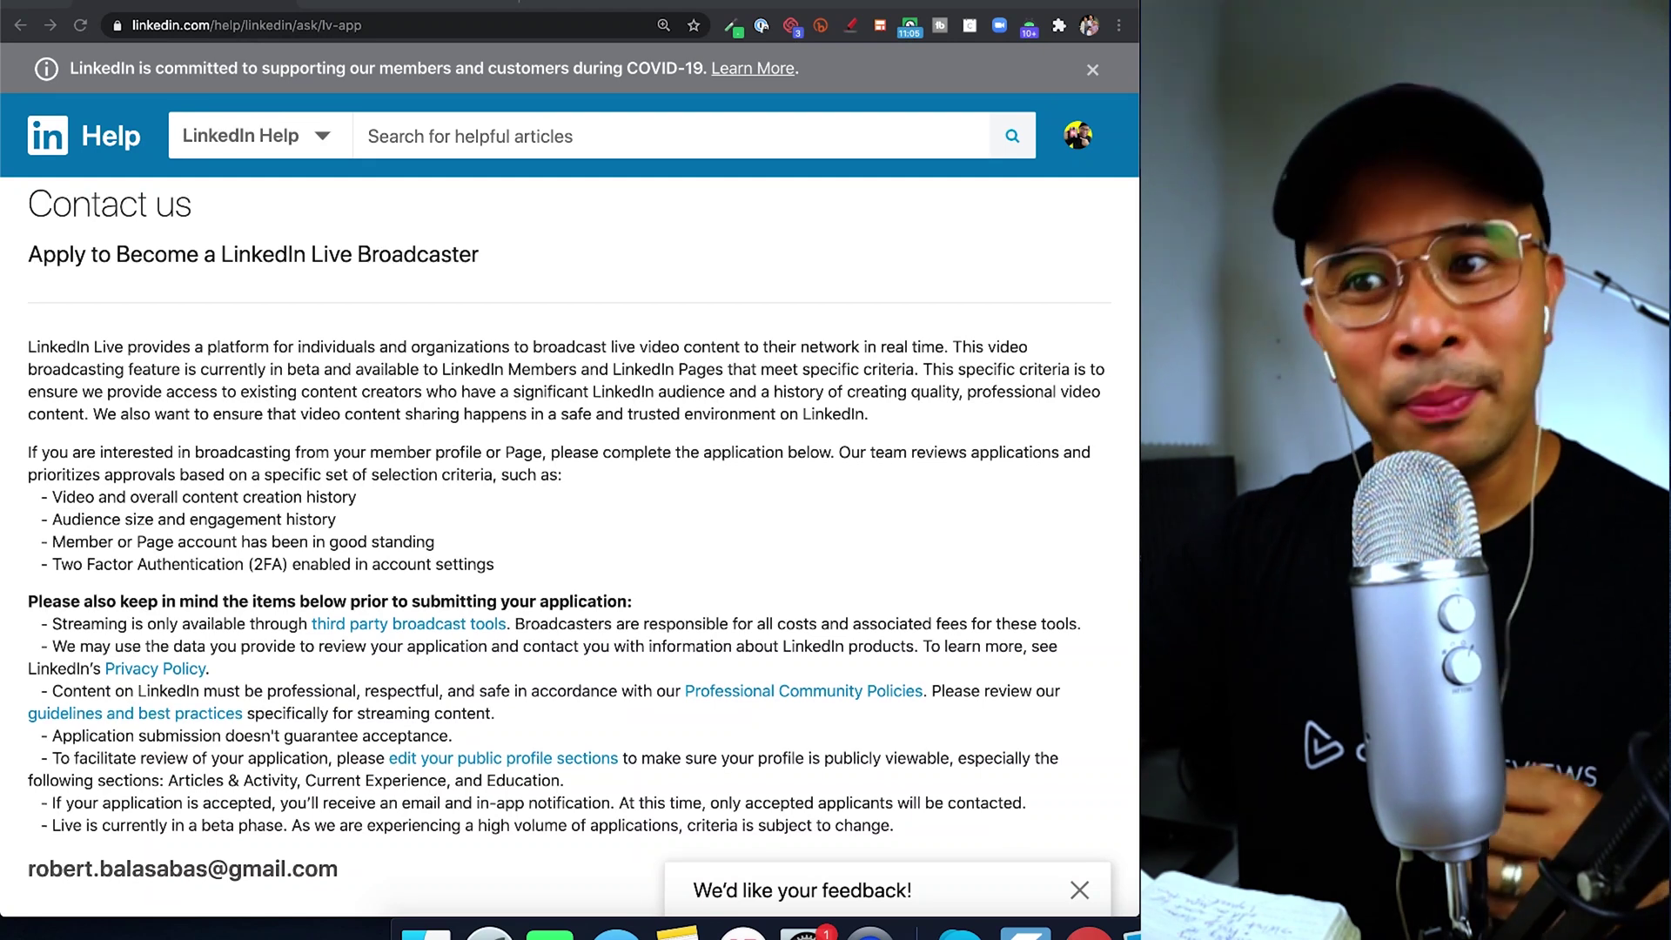
scroll(570, 522, down, 5)
scroll(570, 546, down, 6)
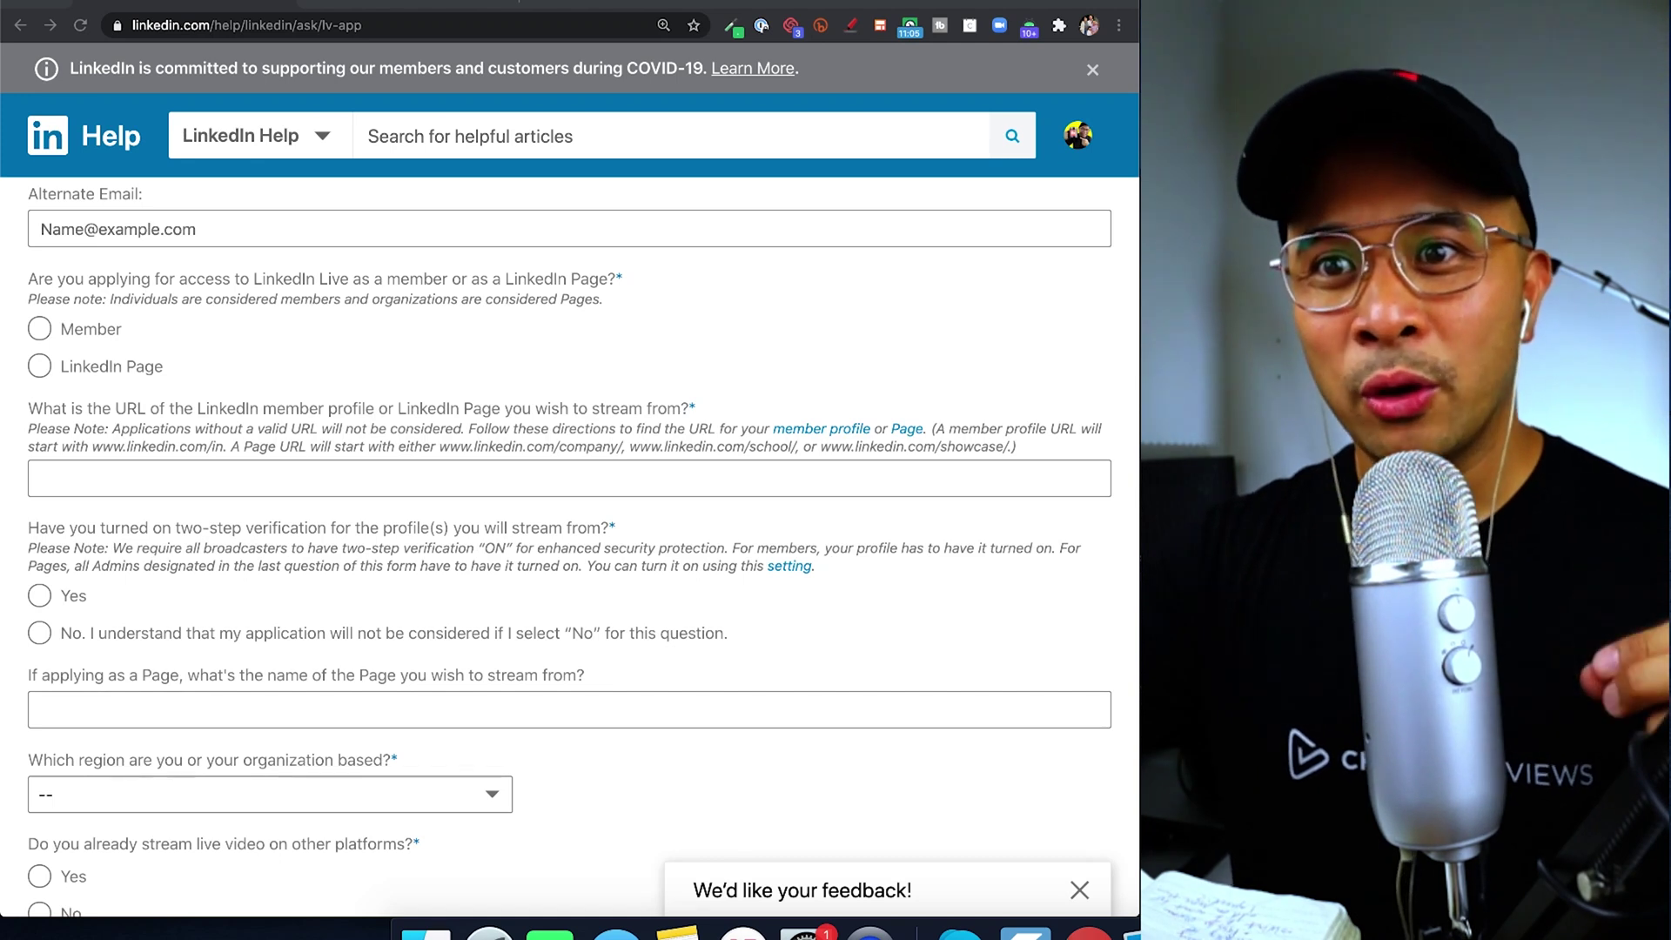
scroll(571, 546, down, 1)
scroll(570, 547, down, 3)
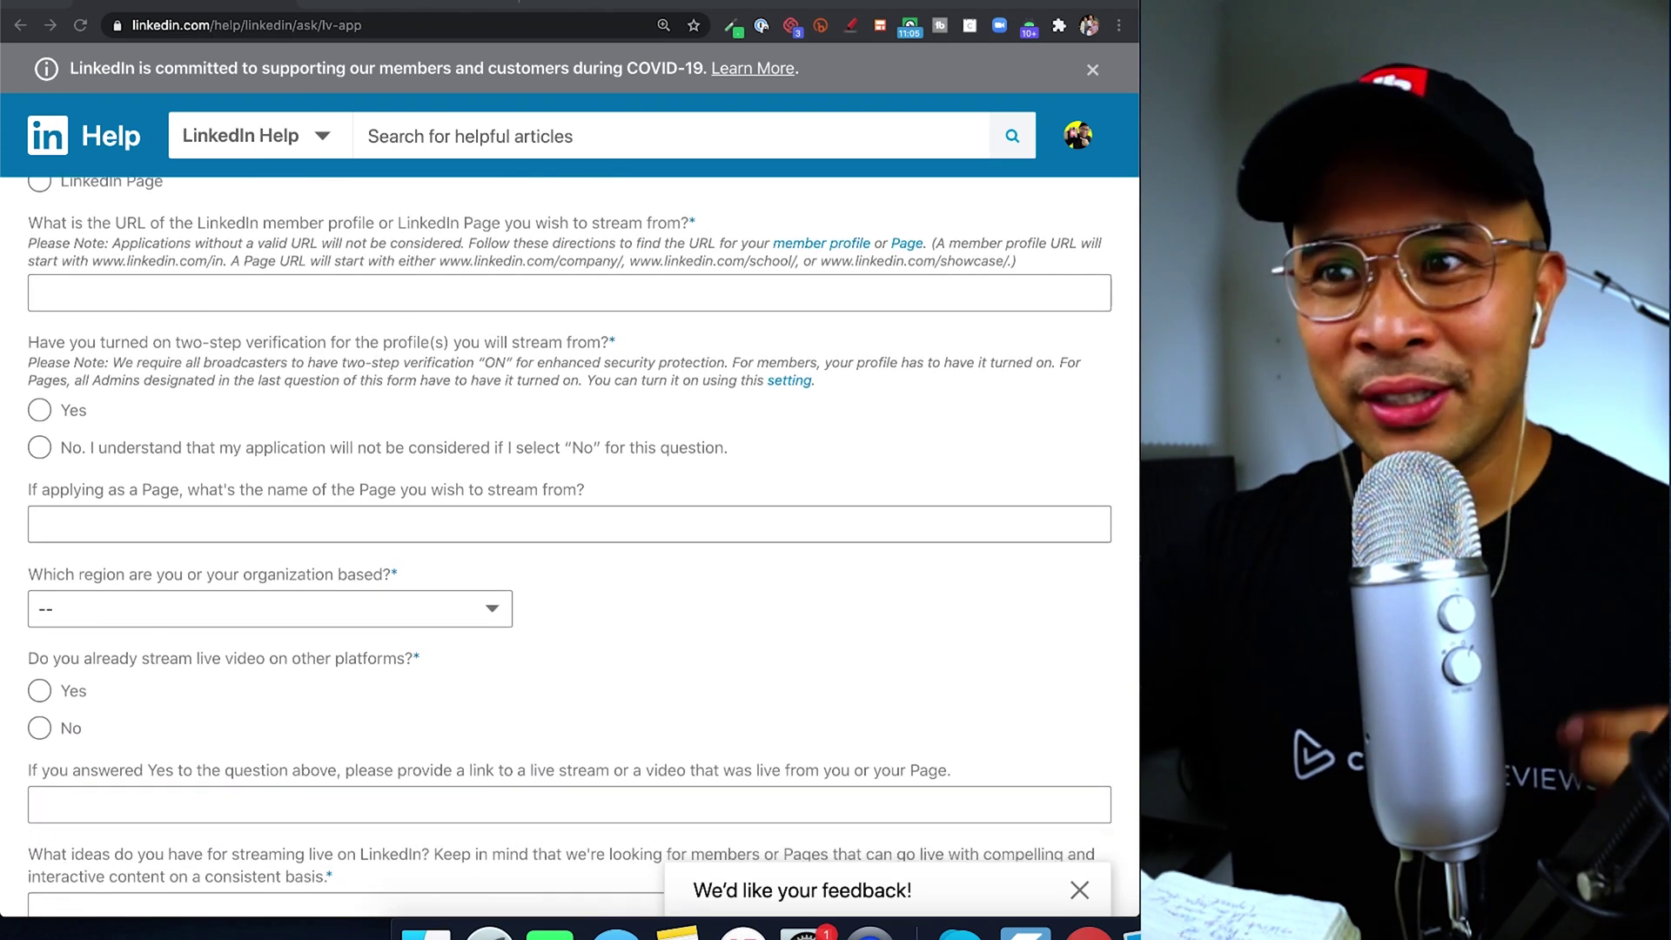
scroll(571, 547, down, 6)
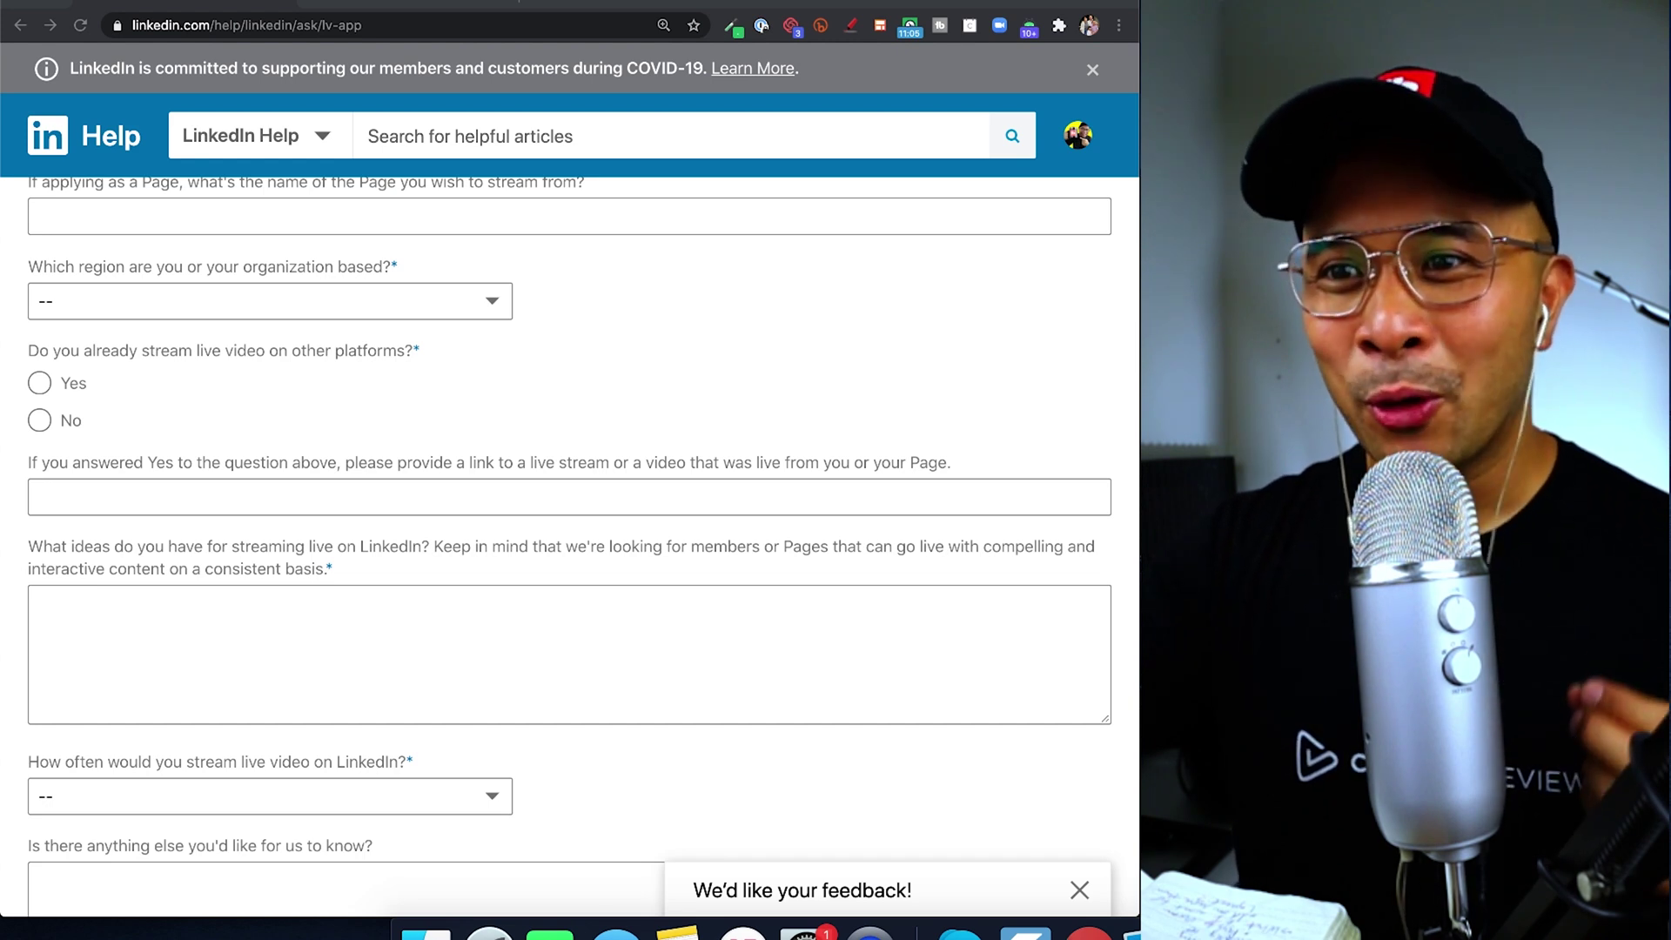
scroll(571, 546, down, 6)
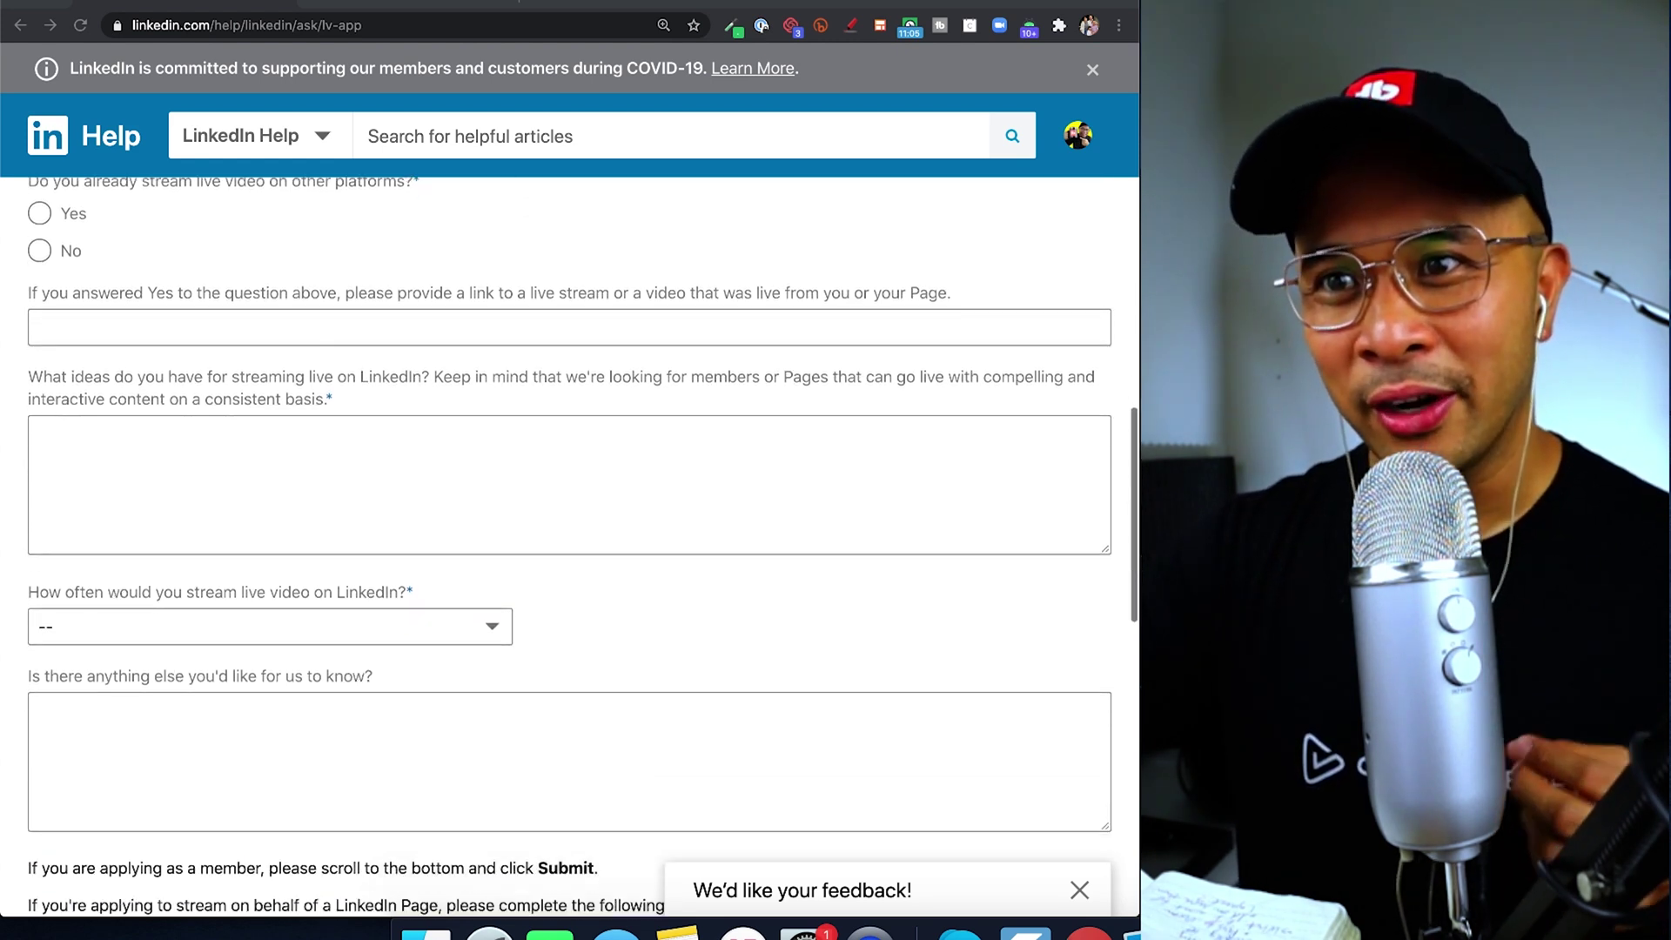
scroll(571, 547, down, 5)
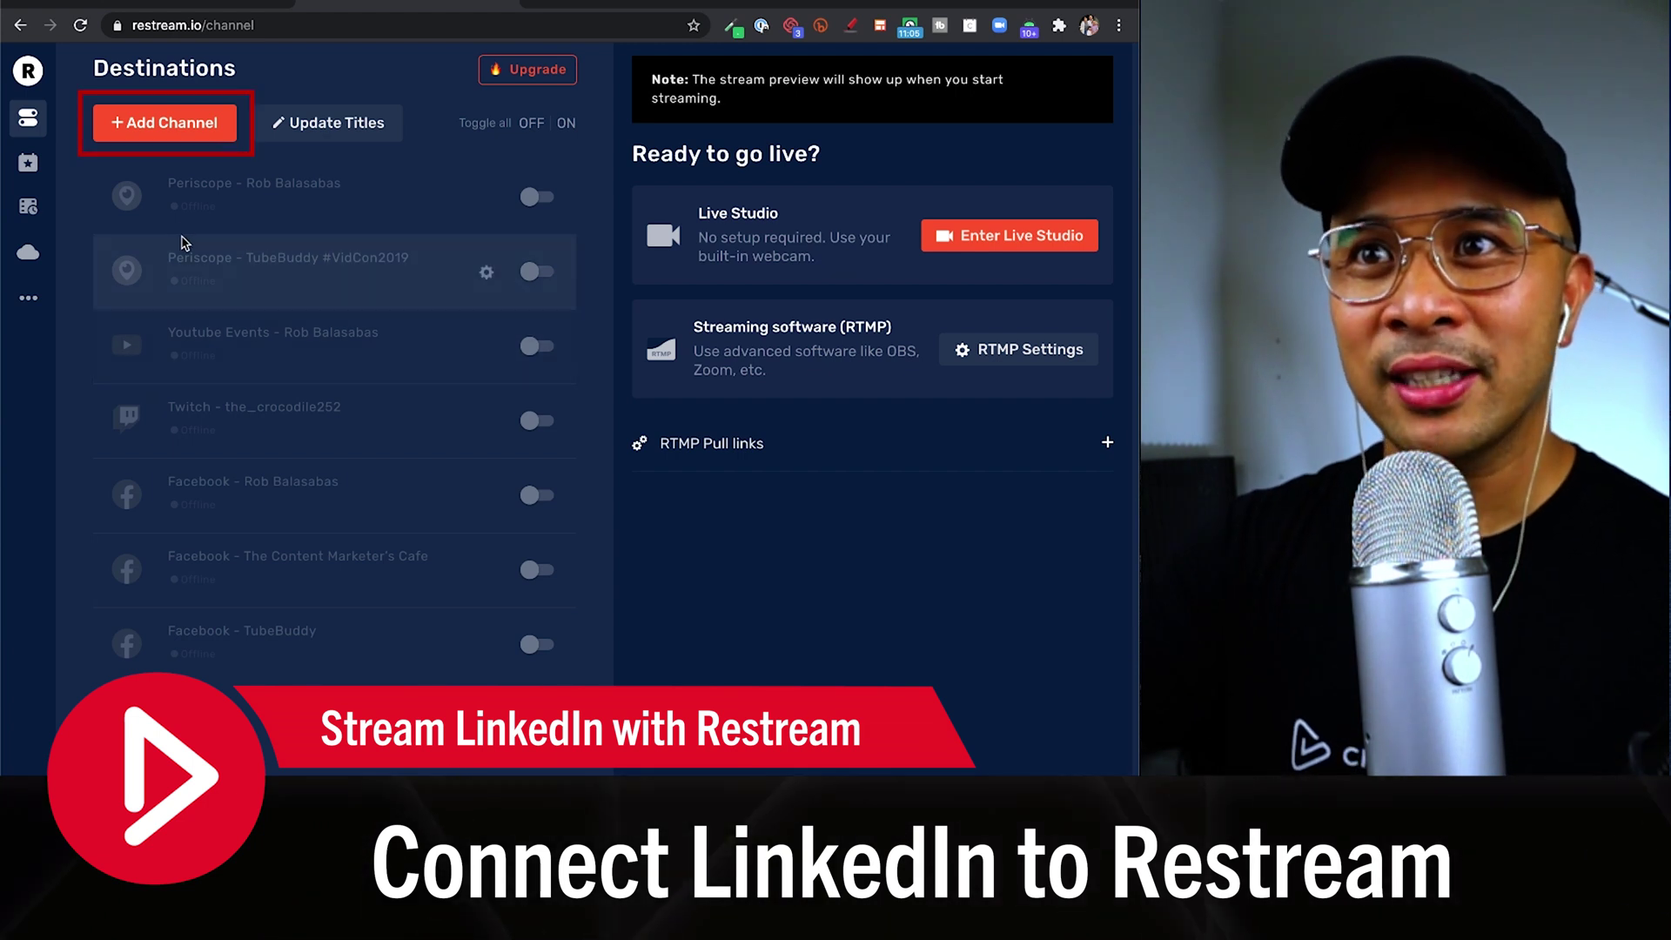
Add LinkedIn as a new Restream channel and start its account connection.
click(173, 136)
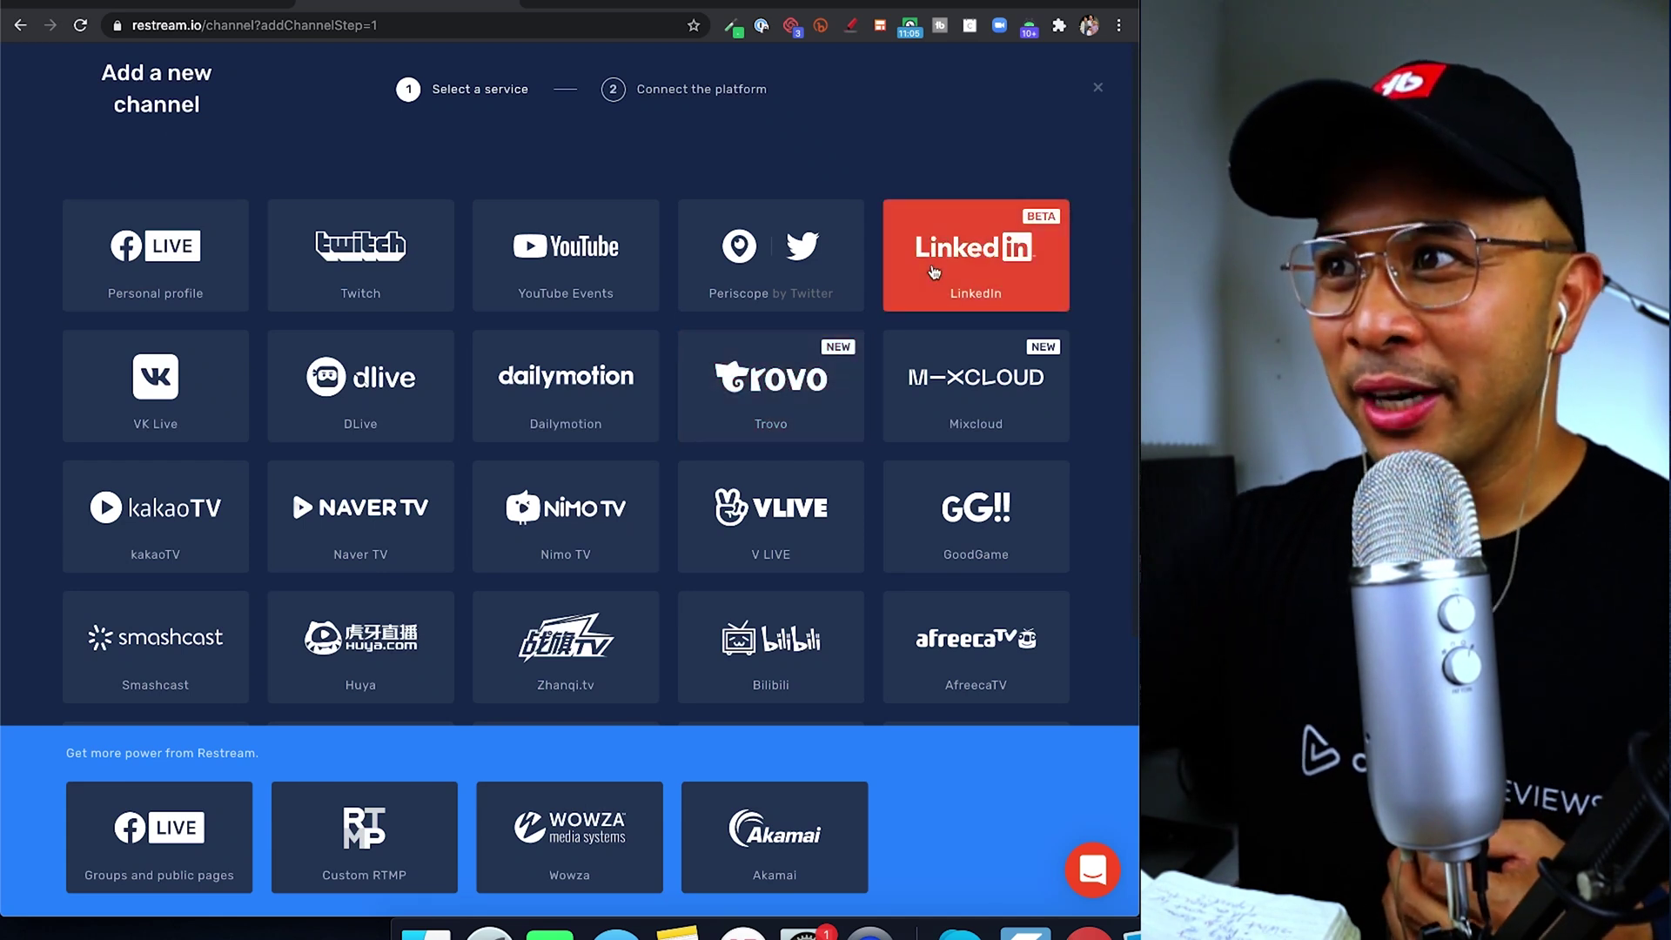
click(994, 270)
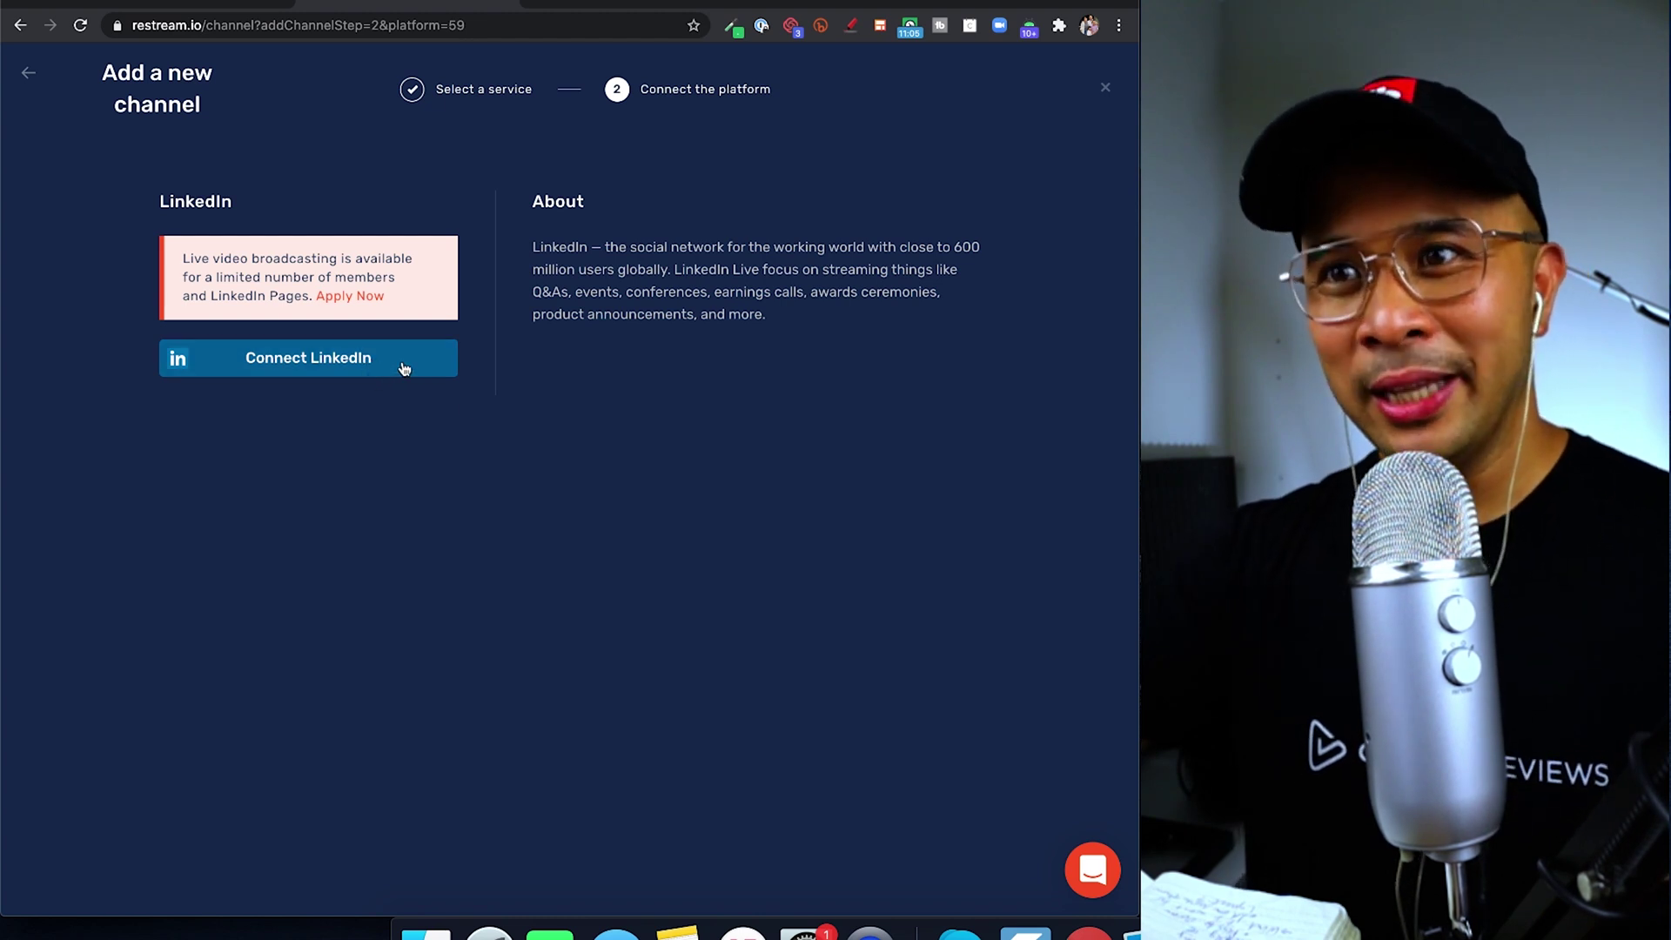
click(404, 369)
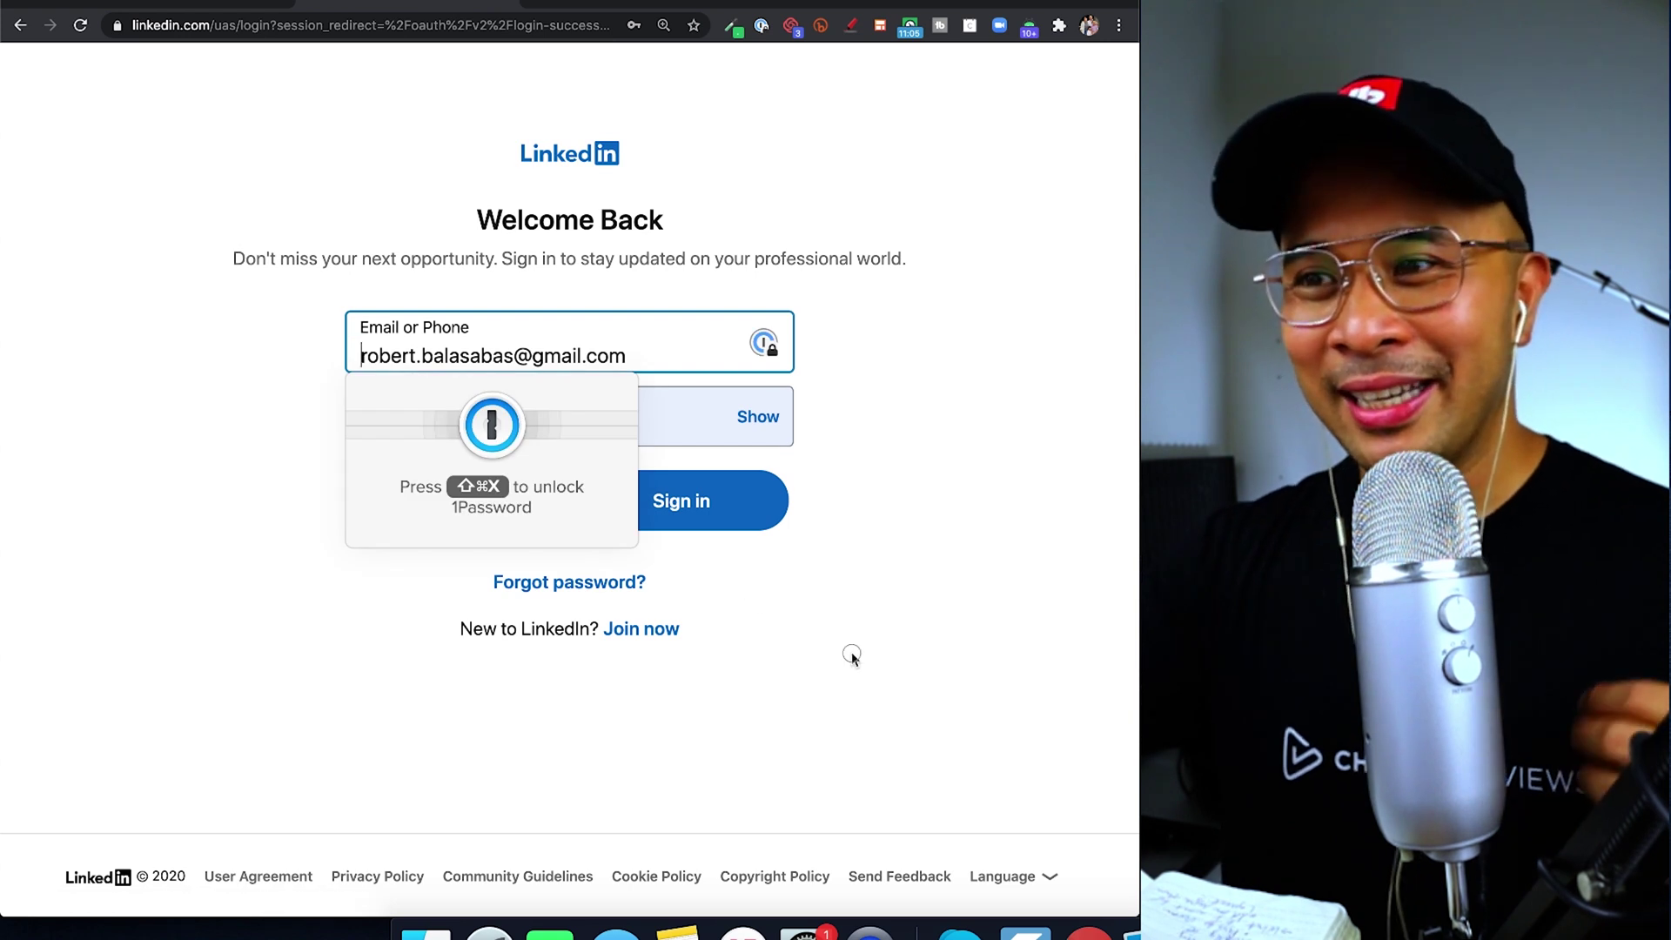
Sign in to LinkedIn with the saved password to authorize Restream.
key(shift+super+x)
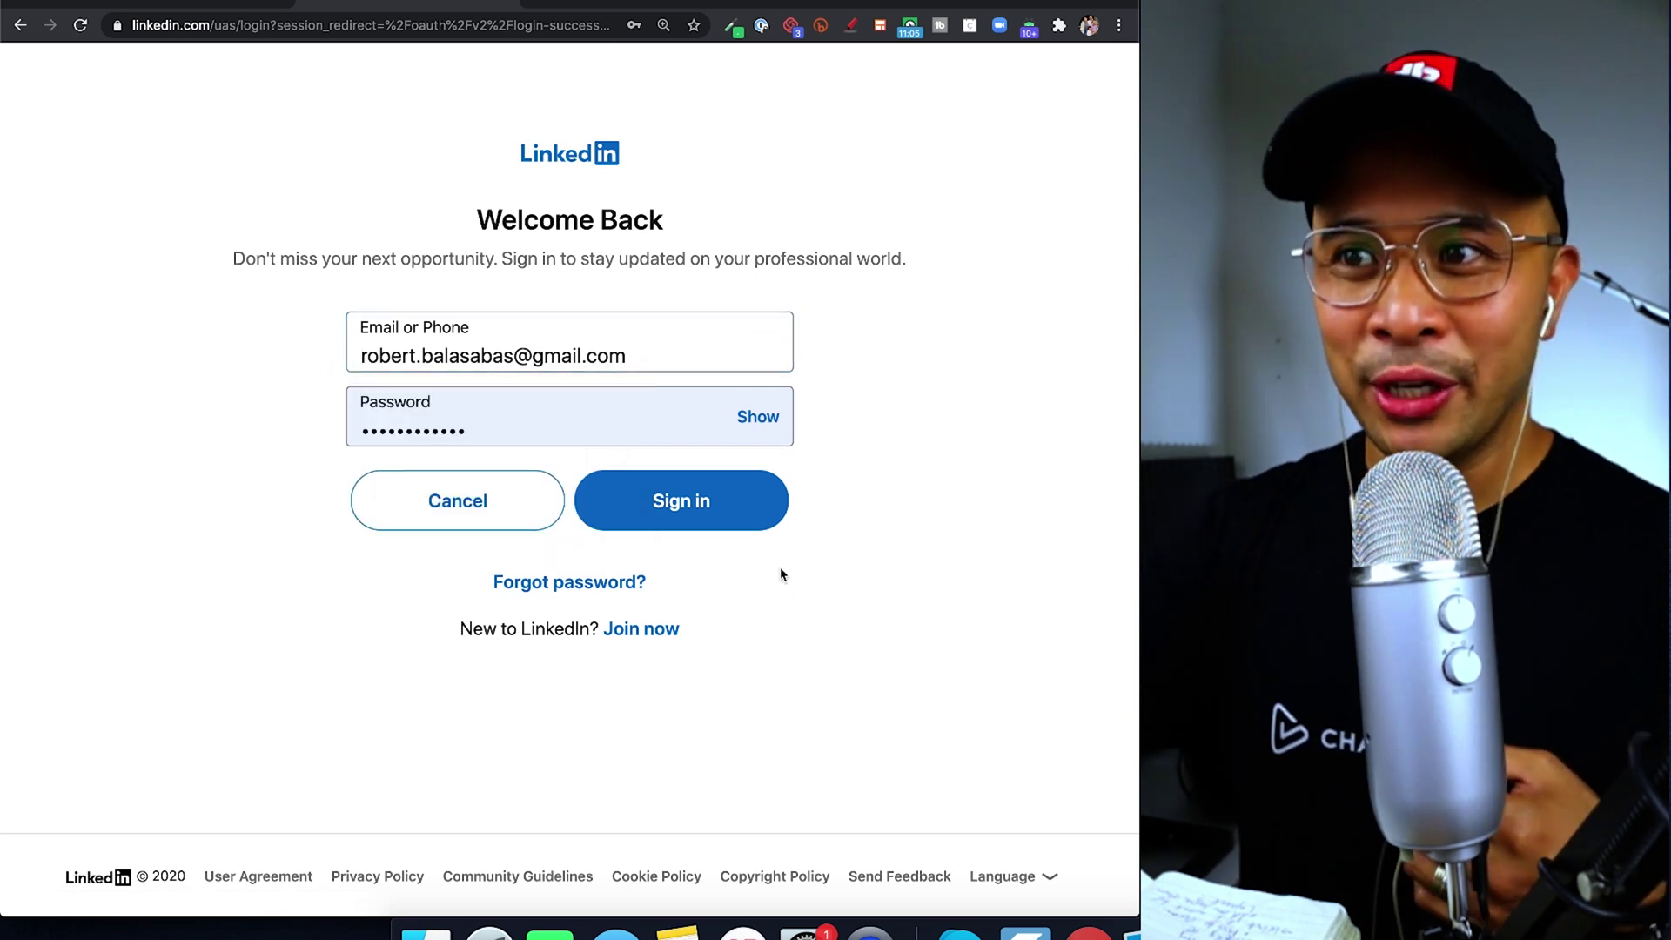
click(738, 521)
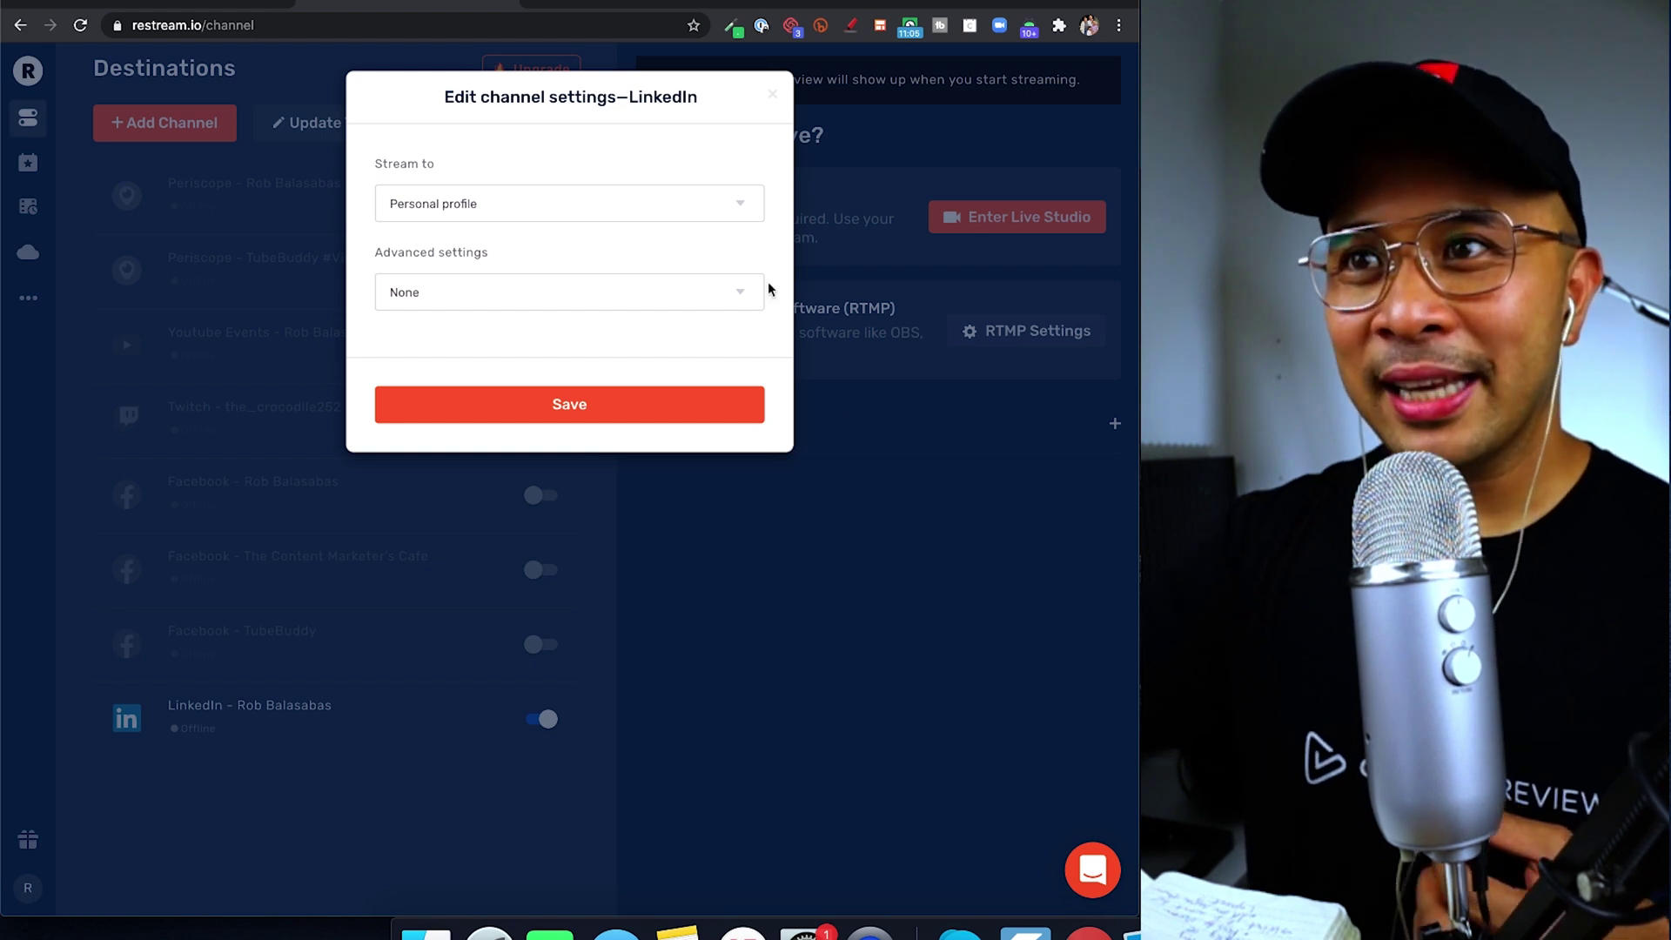
Save the LinkedIn channel with Stream to Personal profile and Advanced settings None.
click(661, 202)
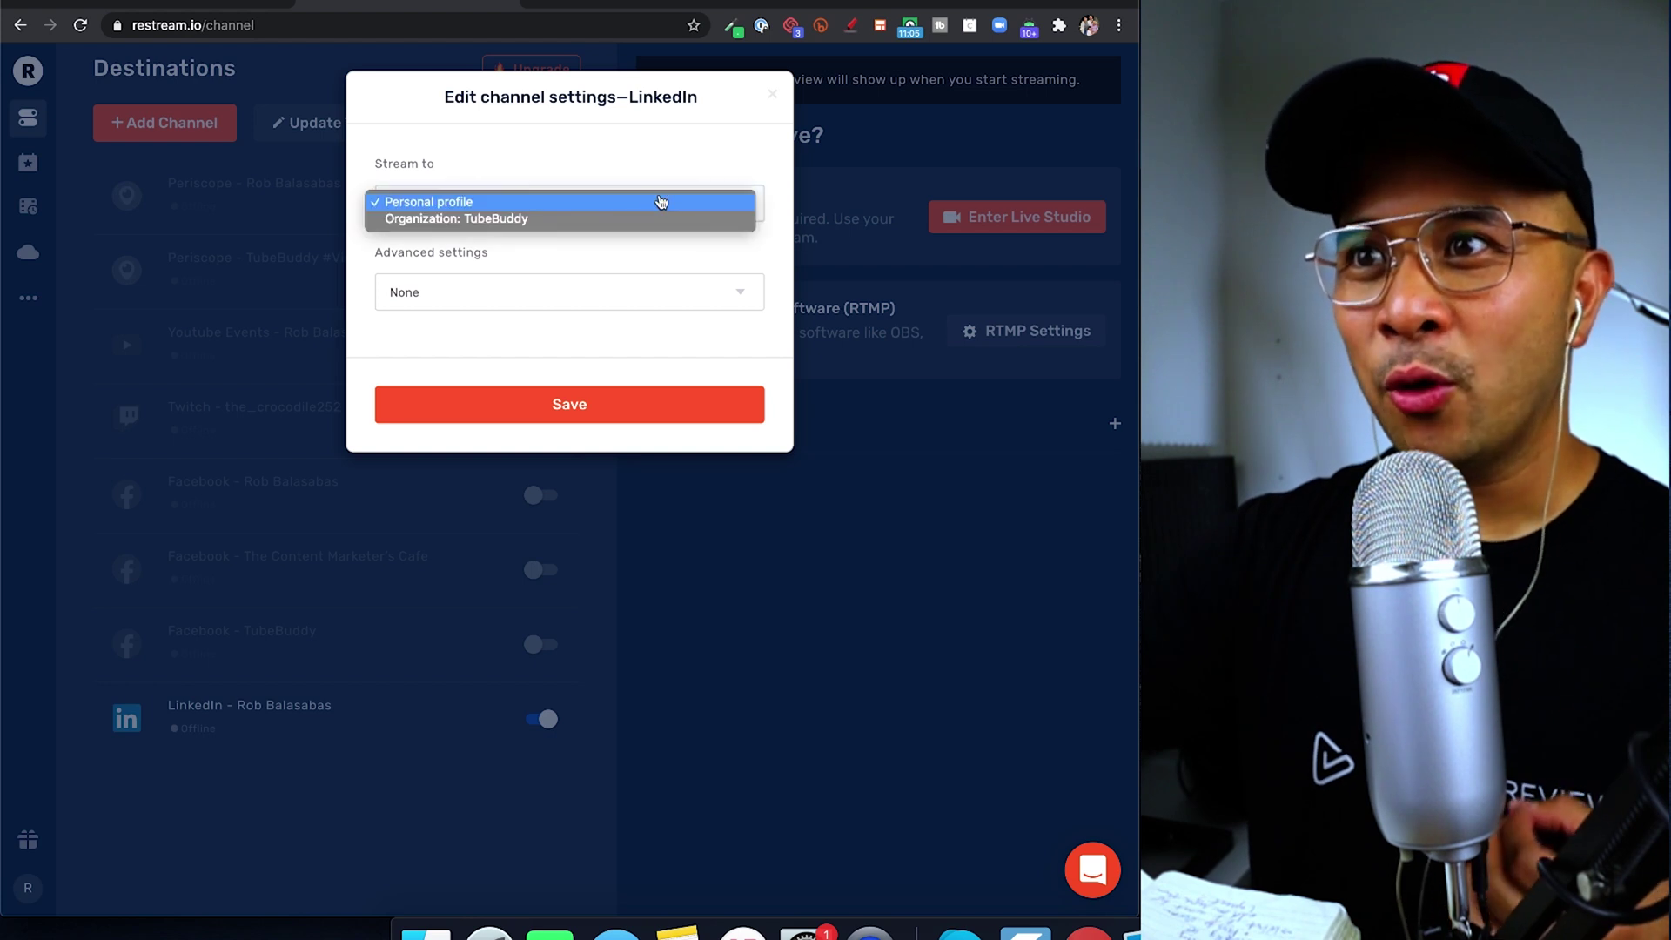
click(668, 164)
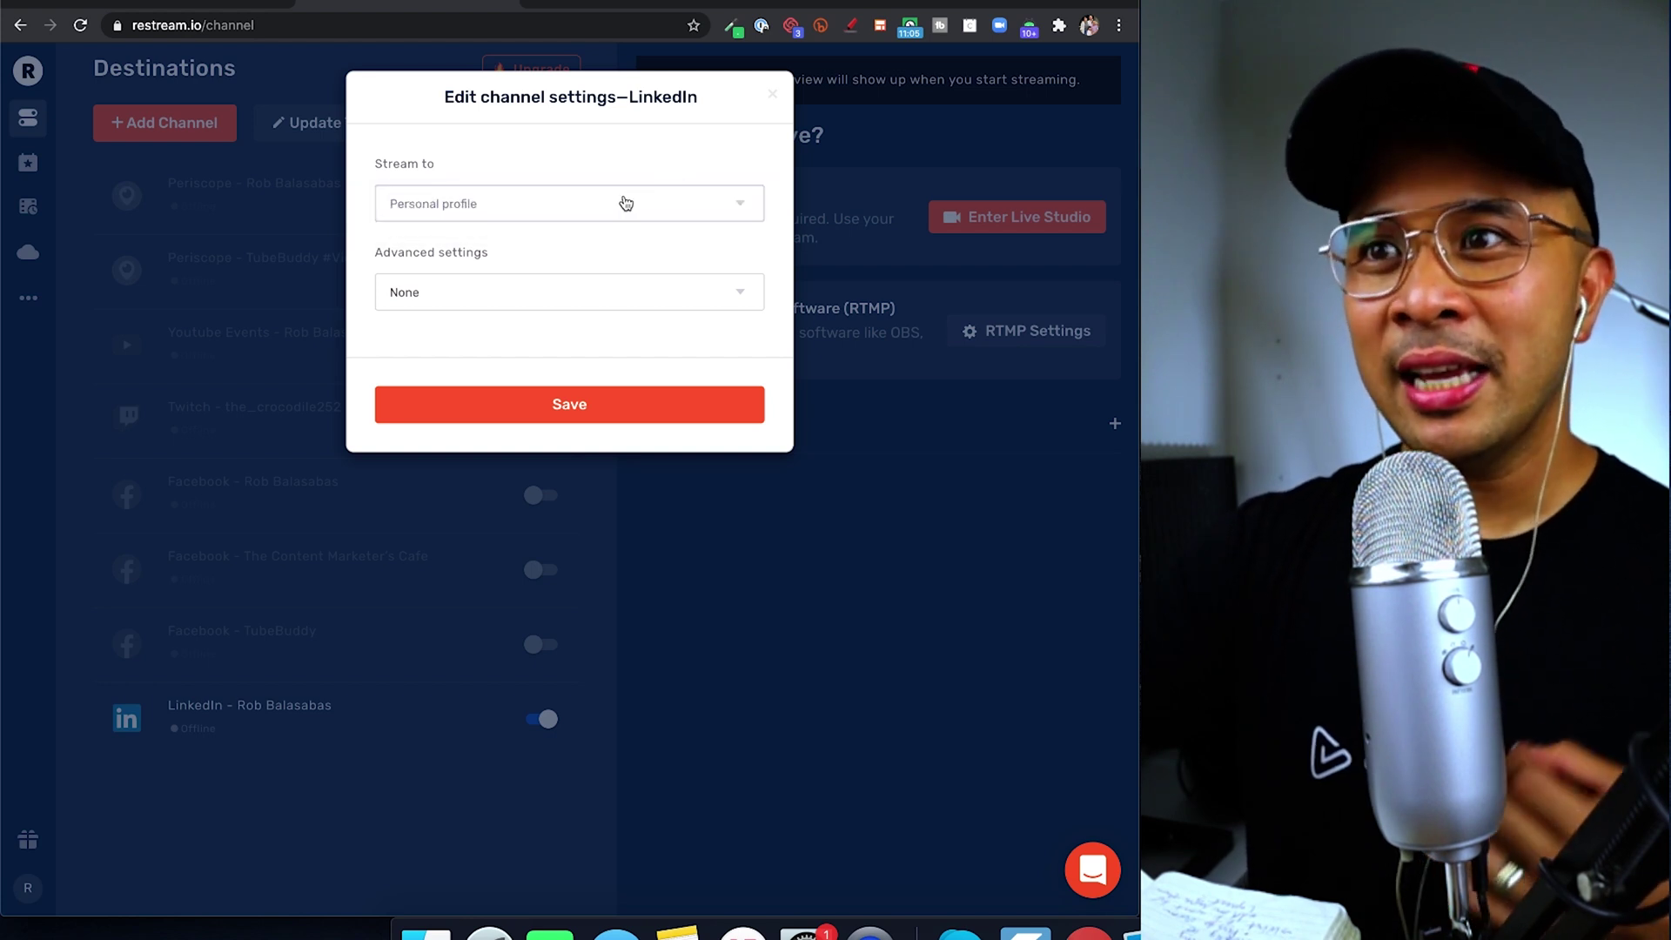
click(609, 306)
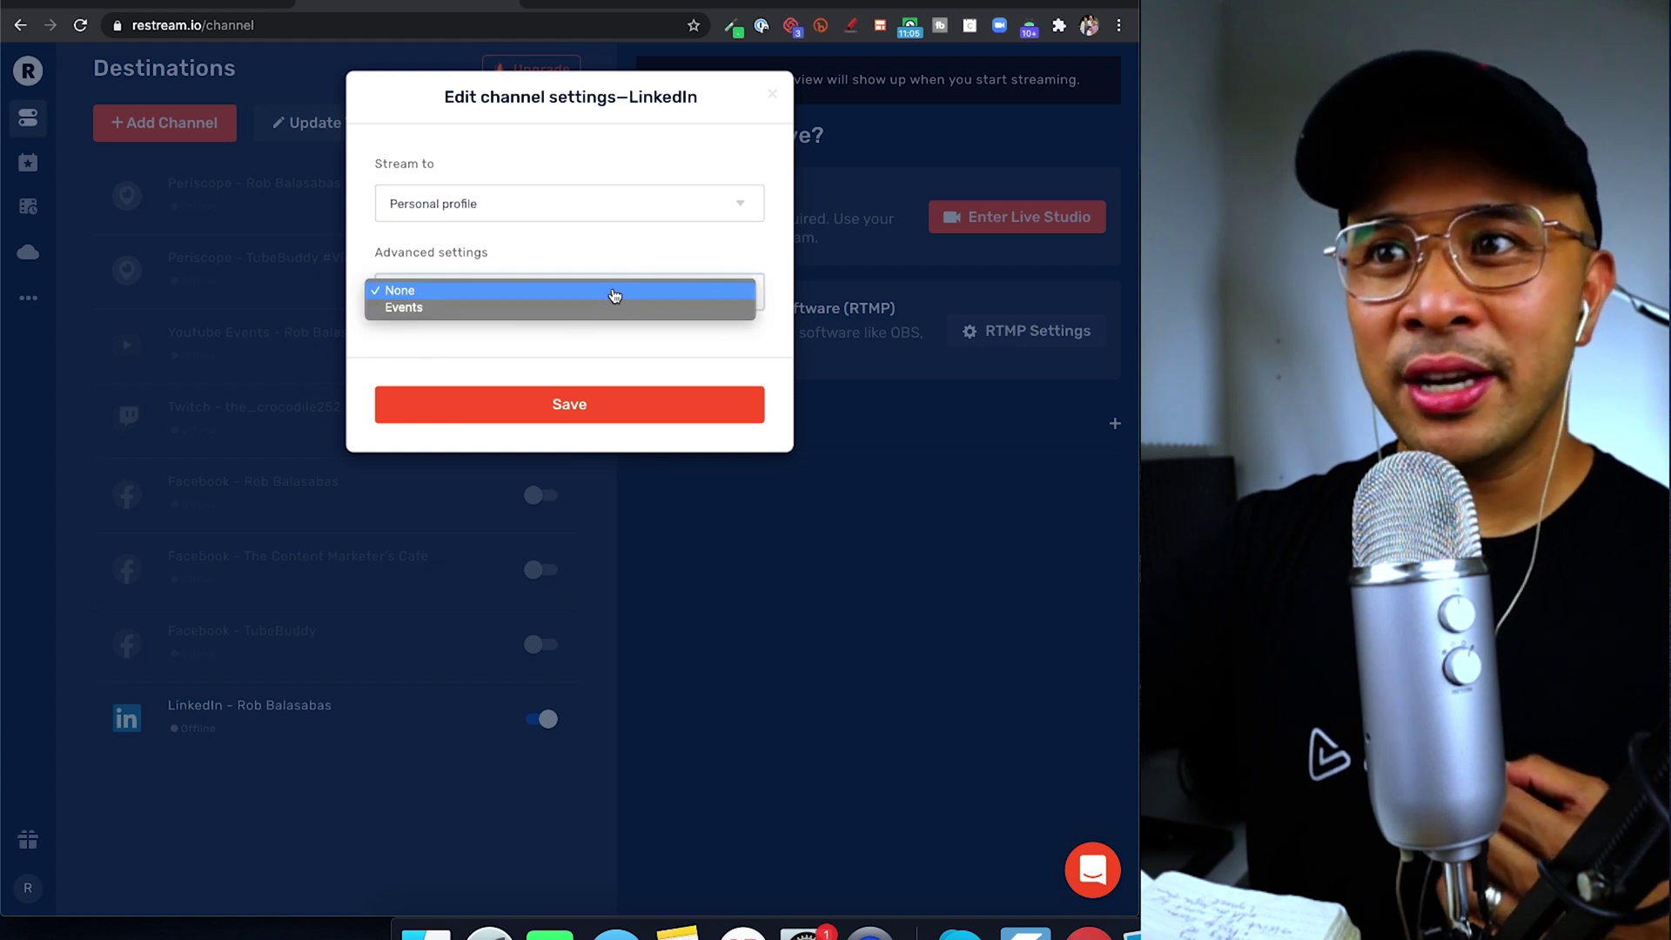
click(615, 296)
click(628, 407)
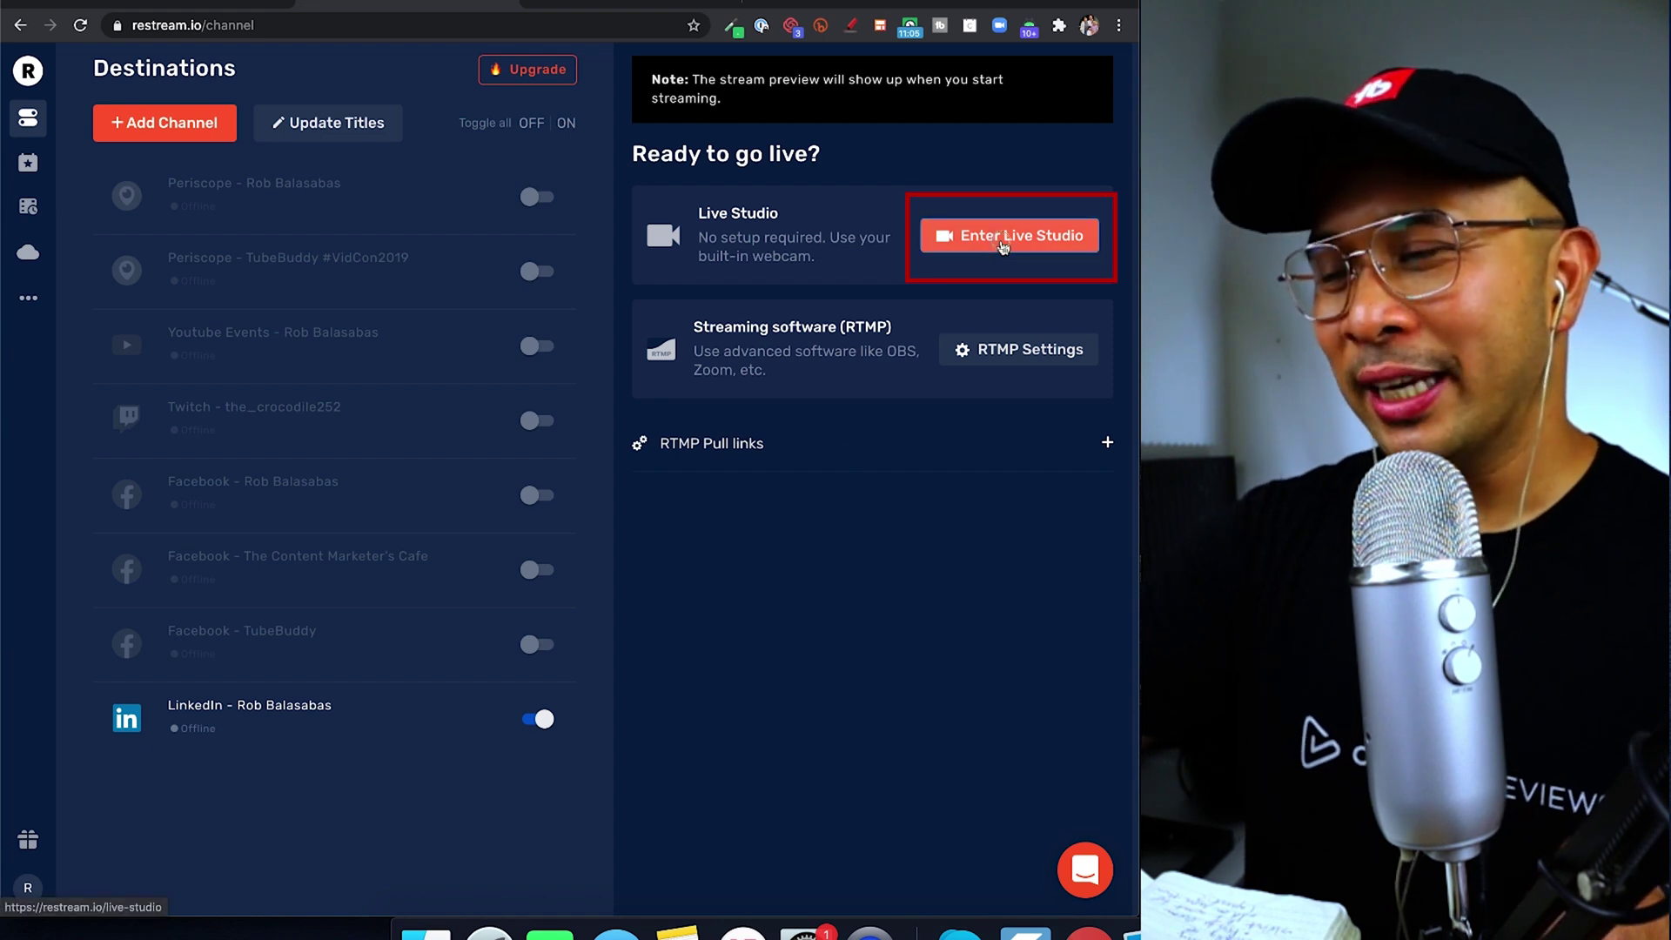
Enter Restream's Live Studio with the camera preview and chat panel.
click(1004, 247)
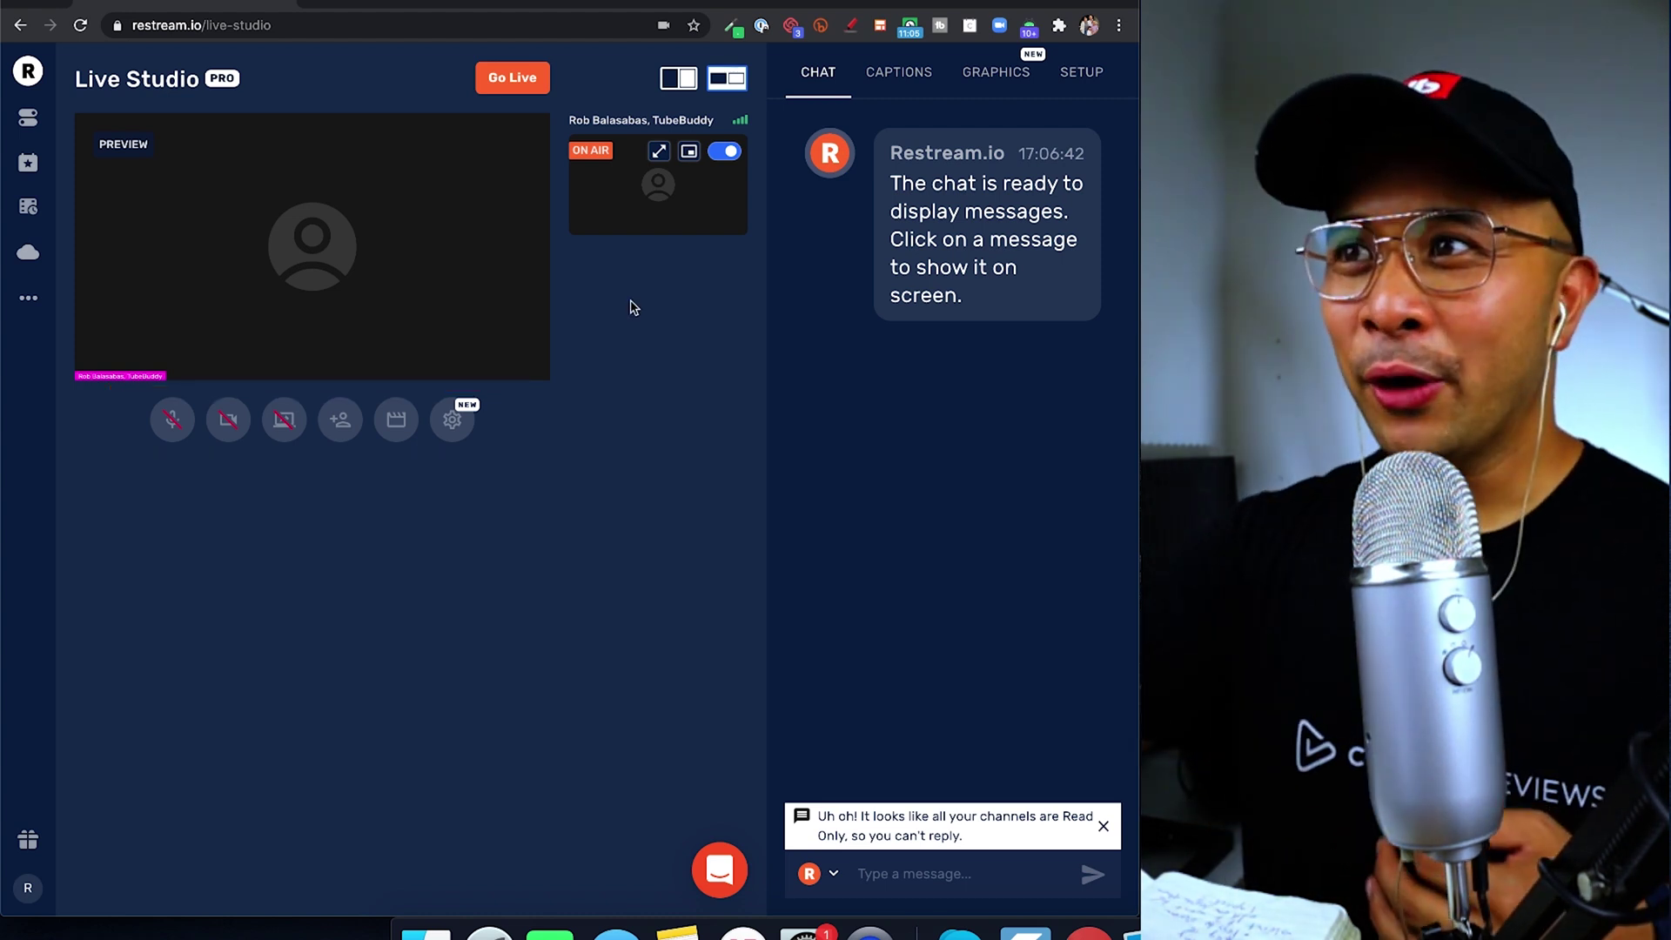
Show the Q&A + SUBSCRIBER CHAT caption on the stream preview.
click(893, 74)
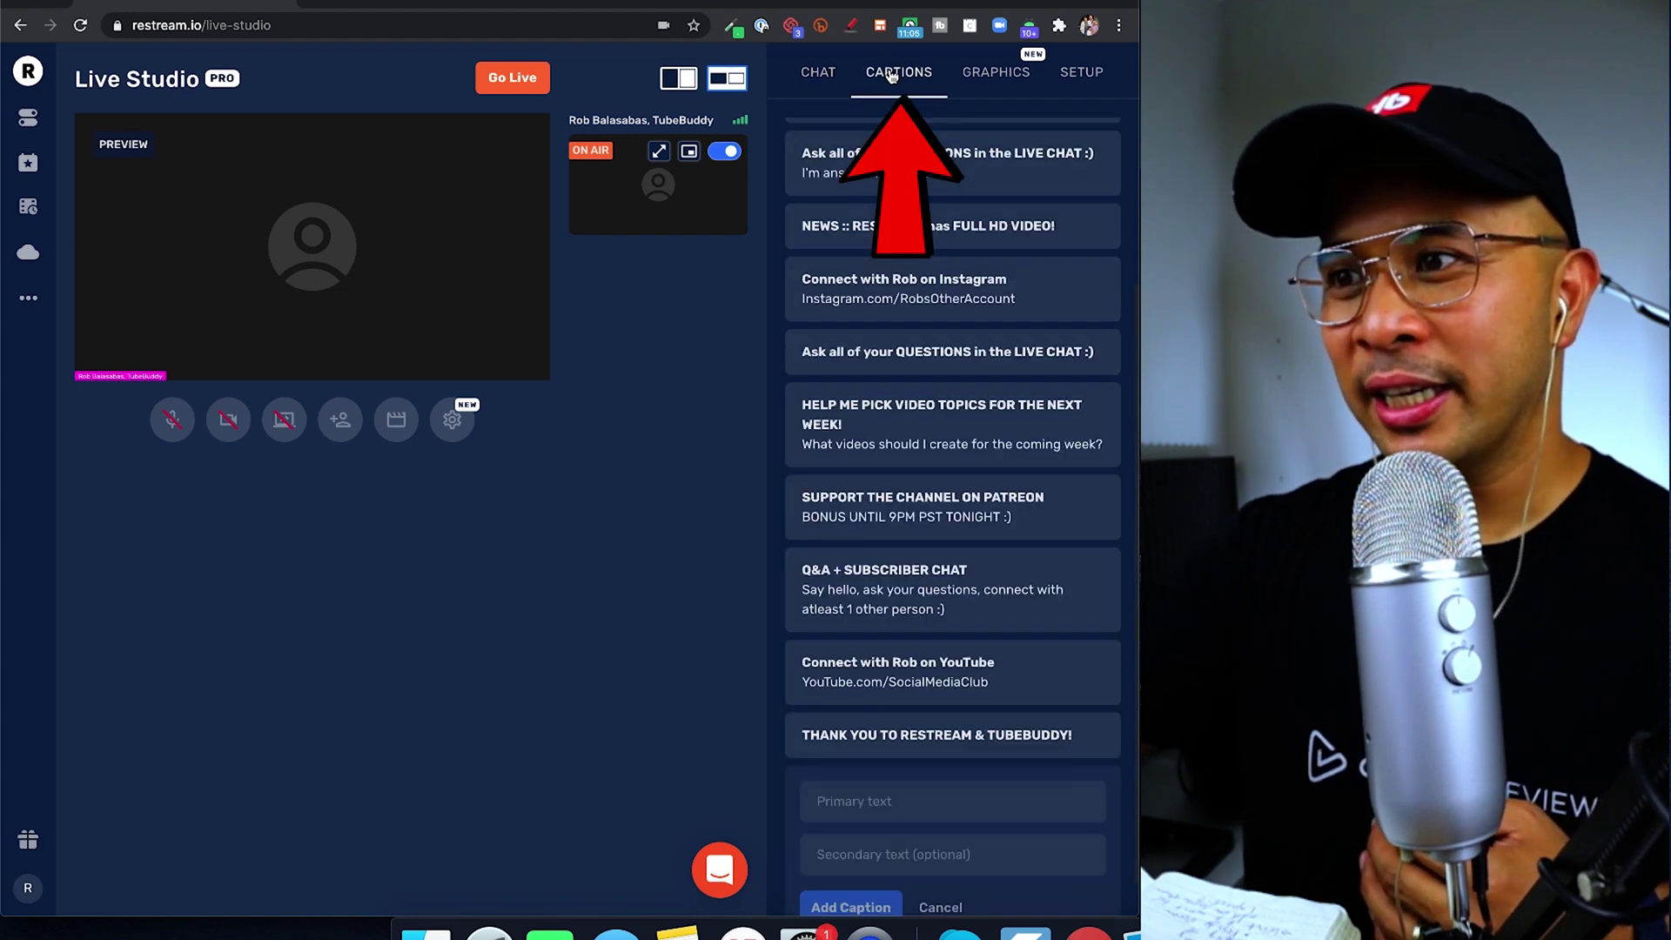
mouse_move(889, 600)
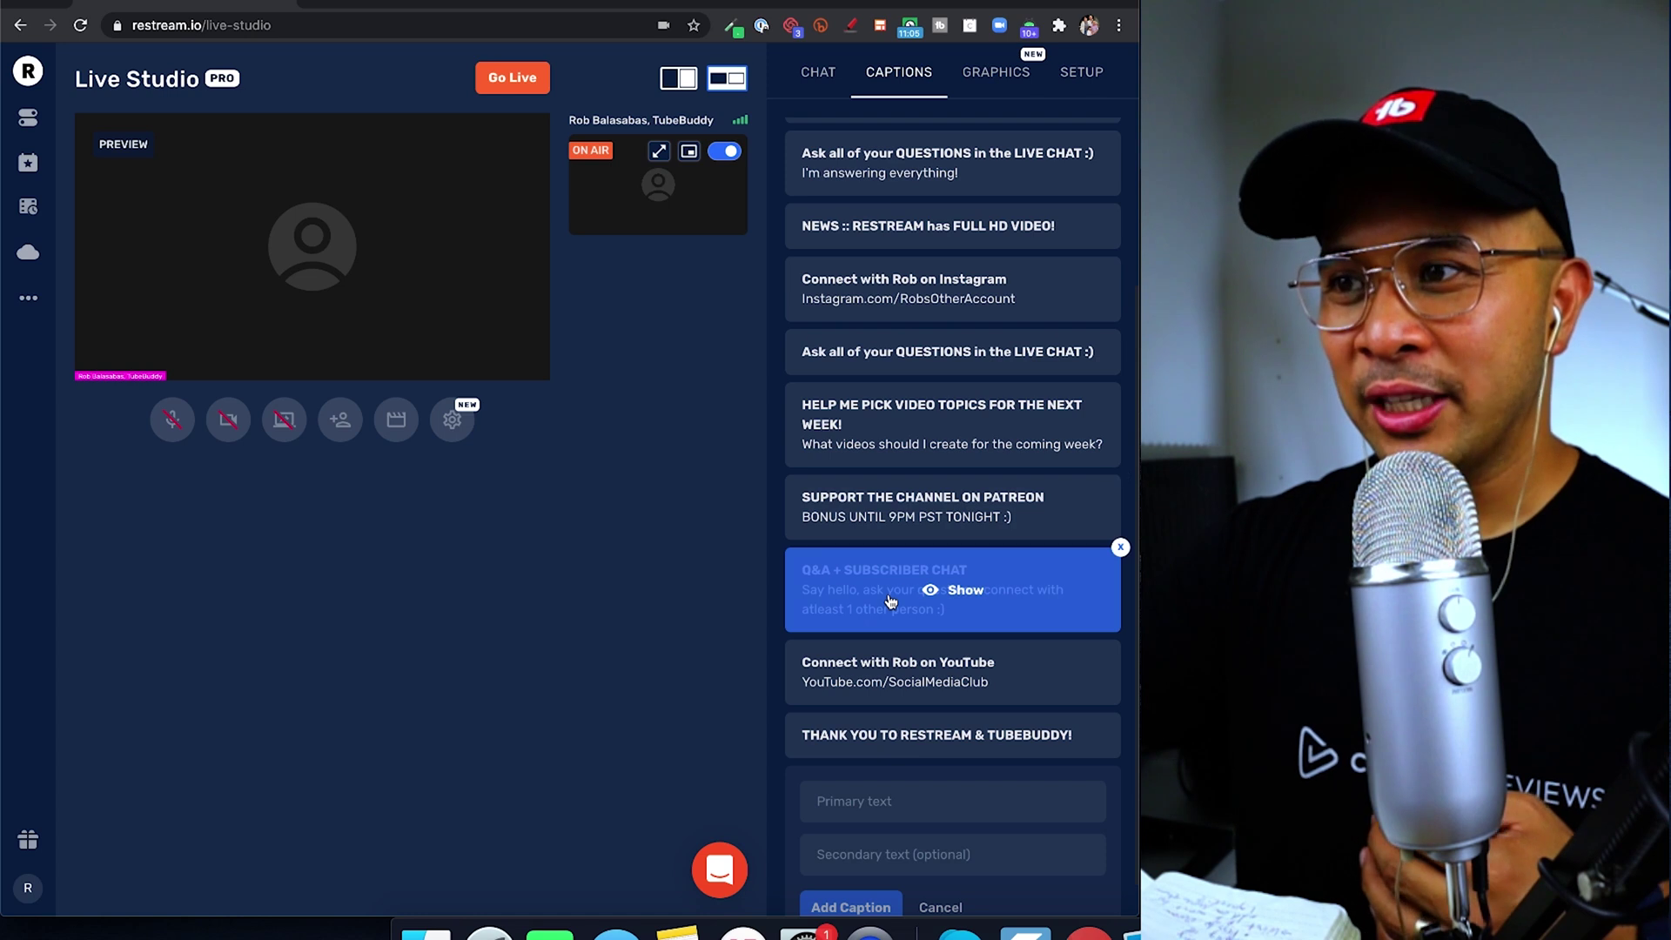
click(963, 592)
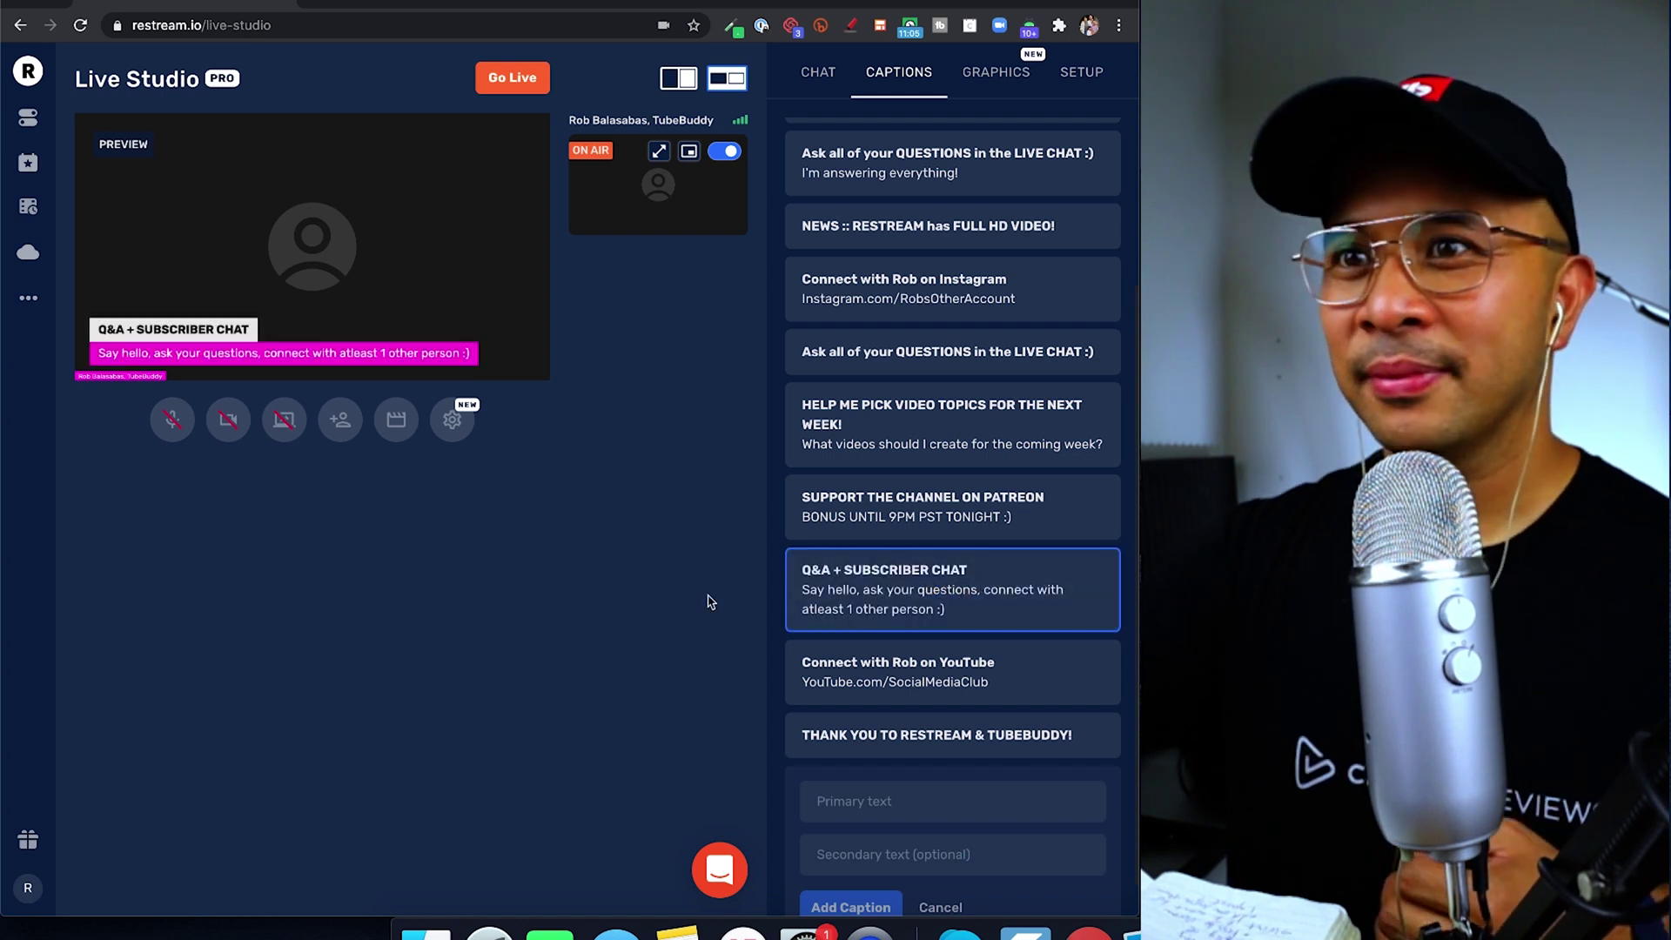
click(994, 77)
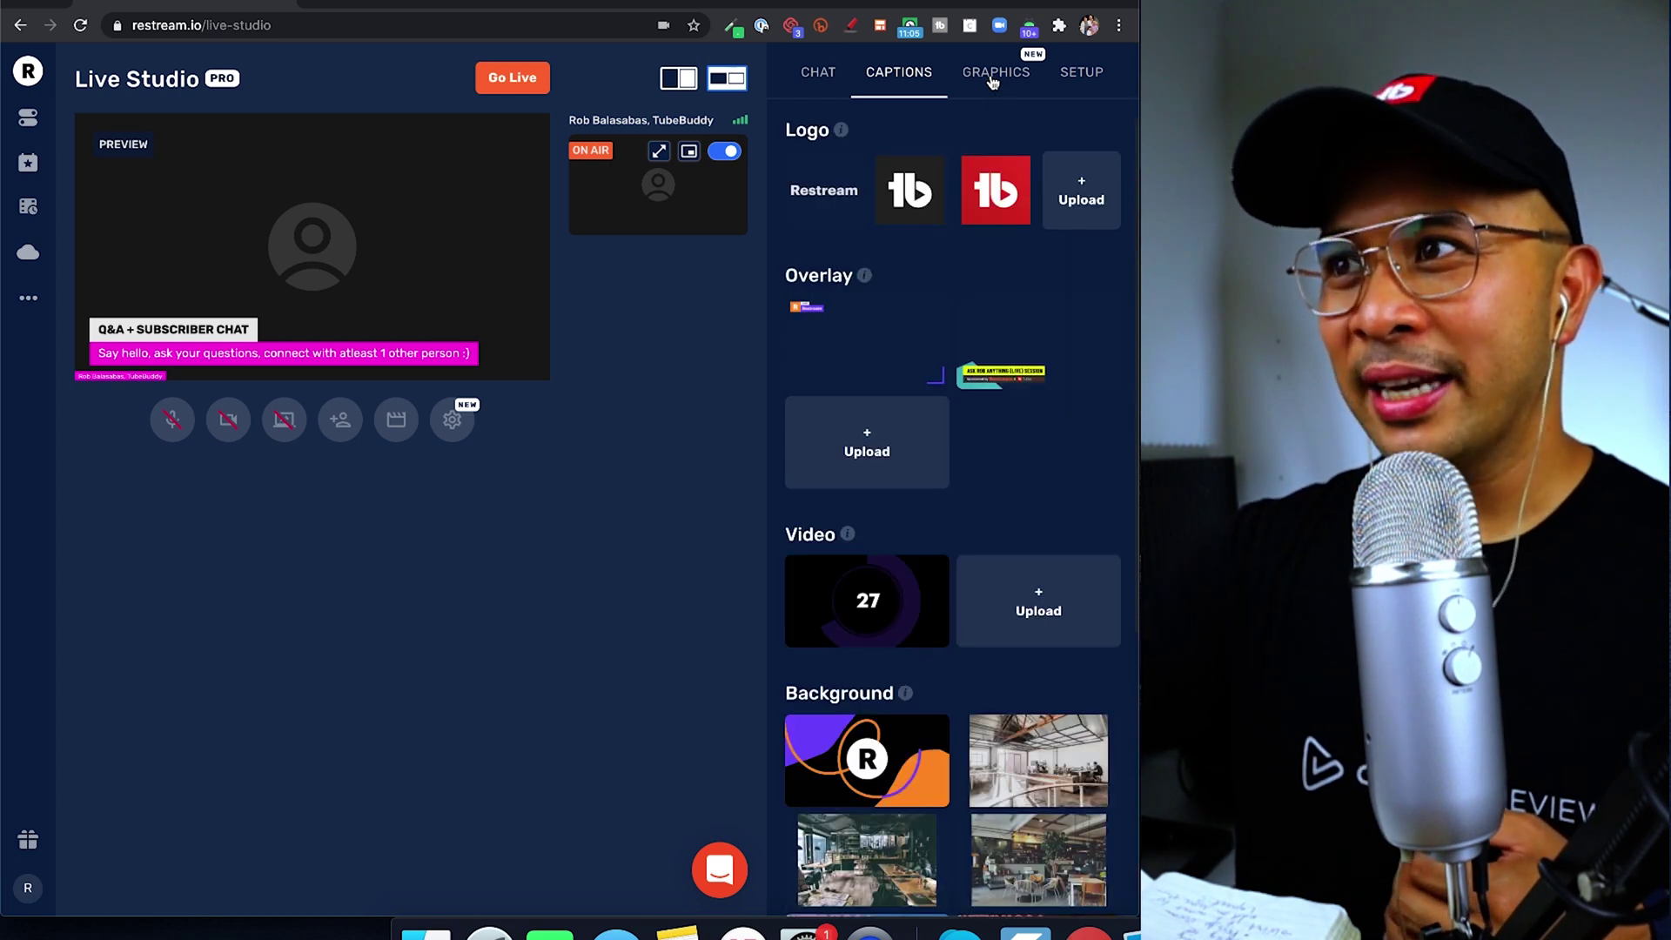
mouse_move(997, 196)
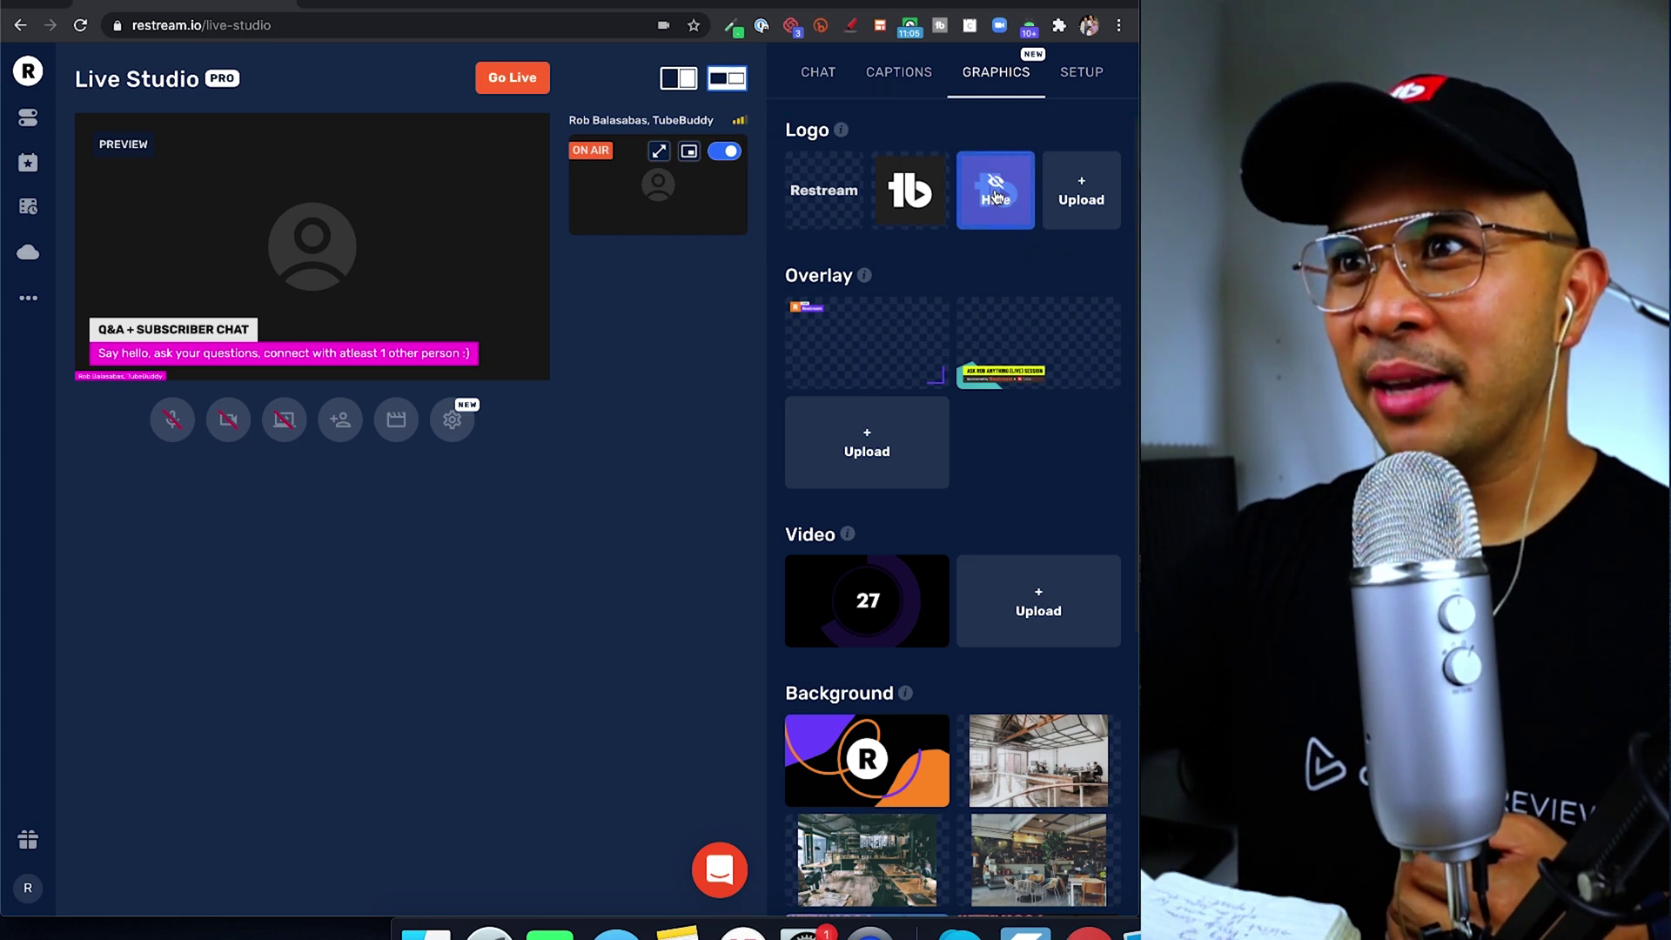
mouse_move(855, 362)
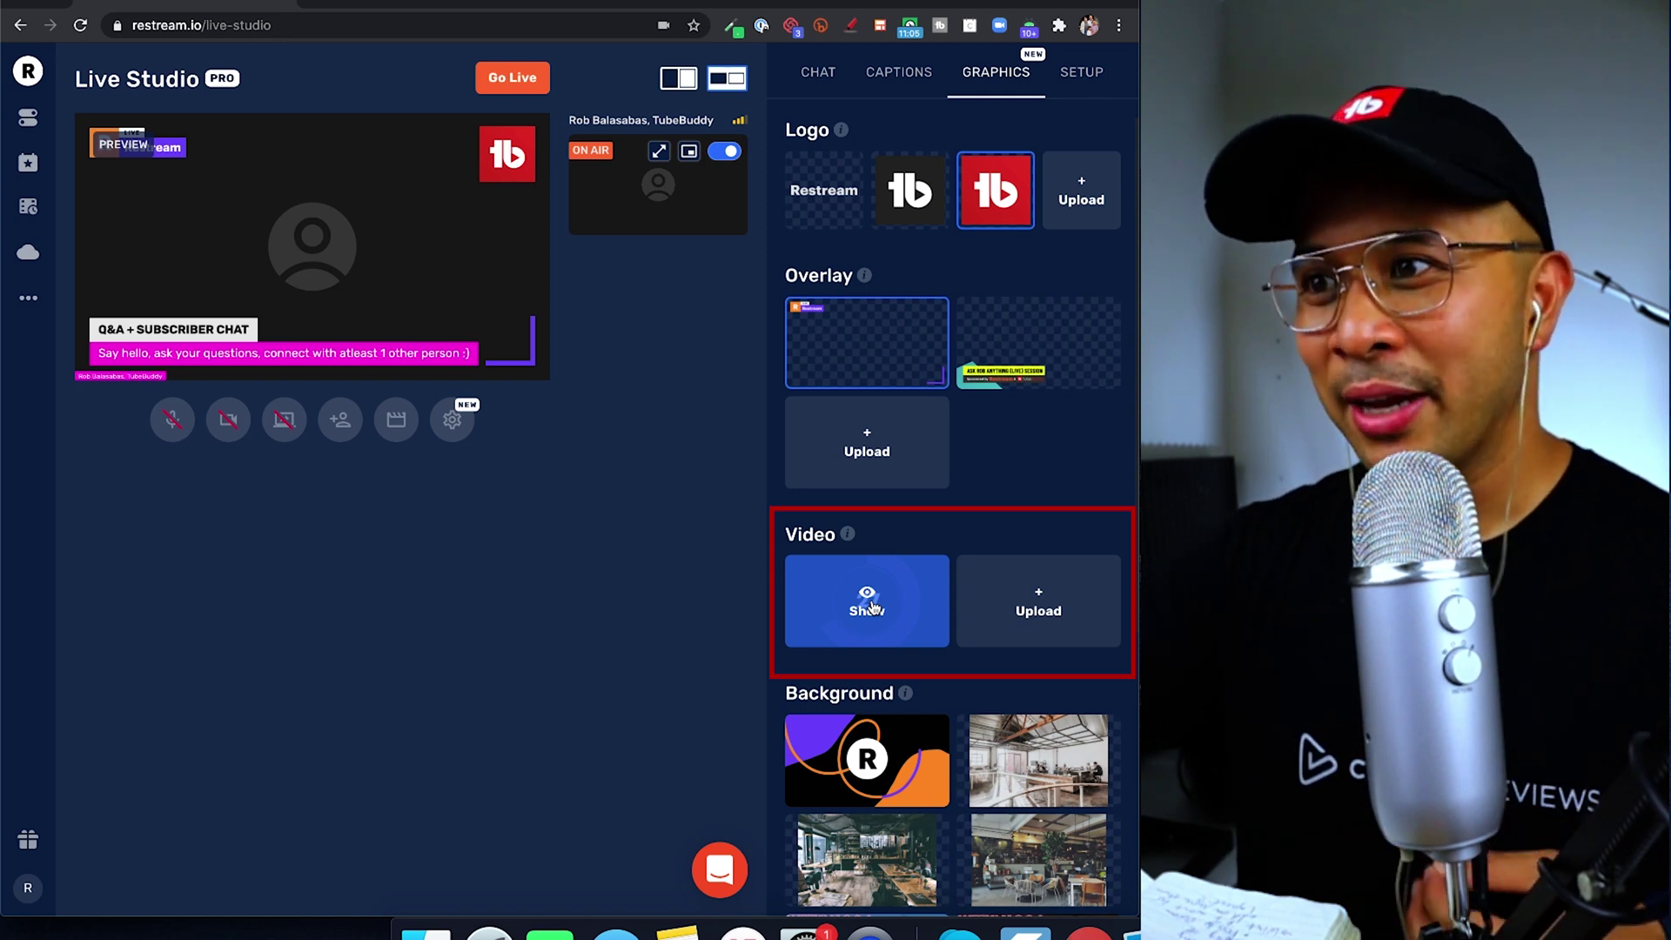
click(873, 607)
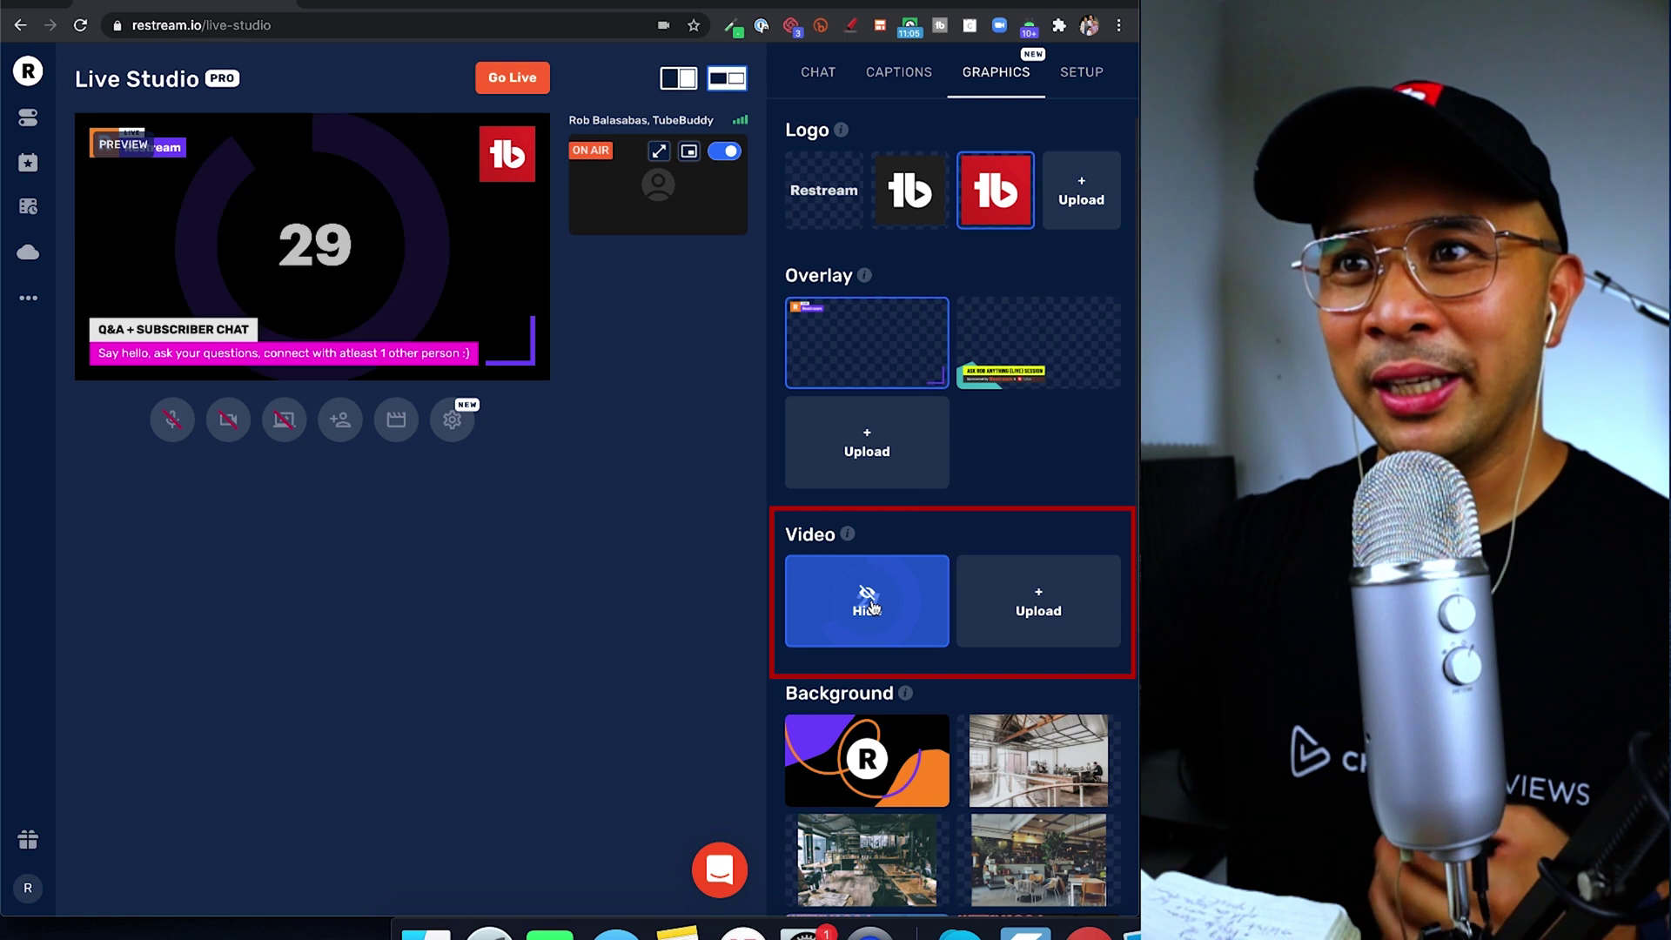
click(873, 607)
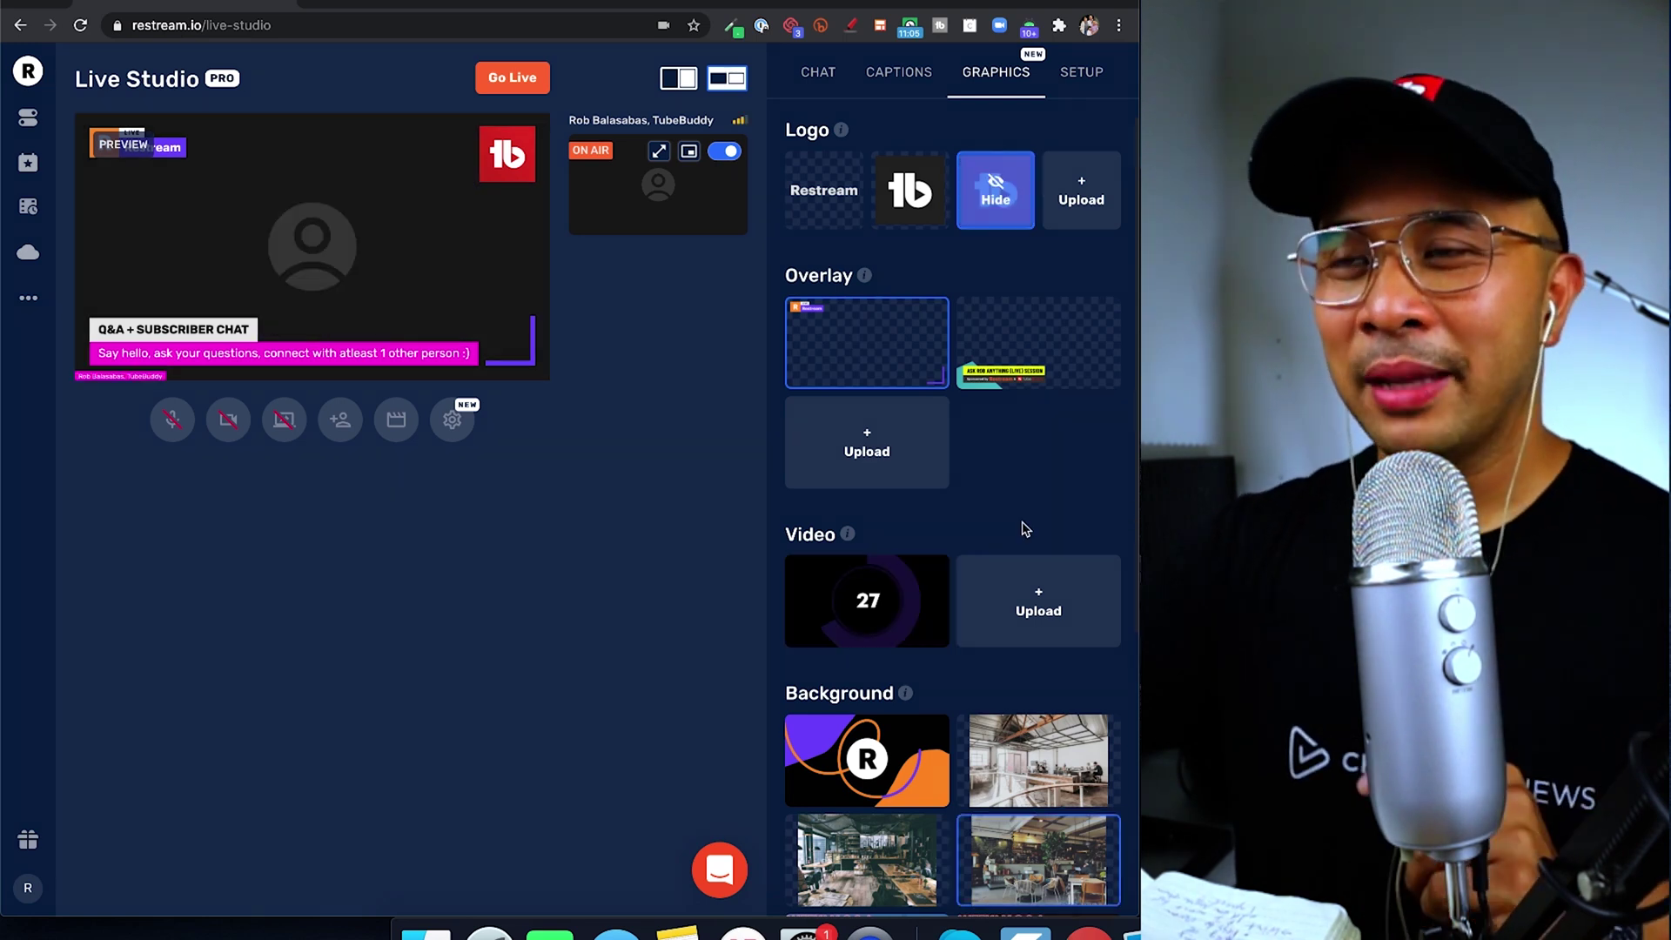
click(1082, 73)
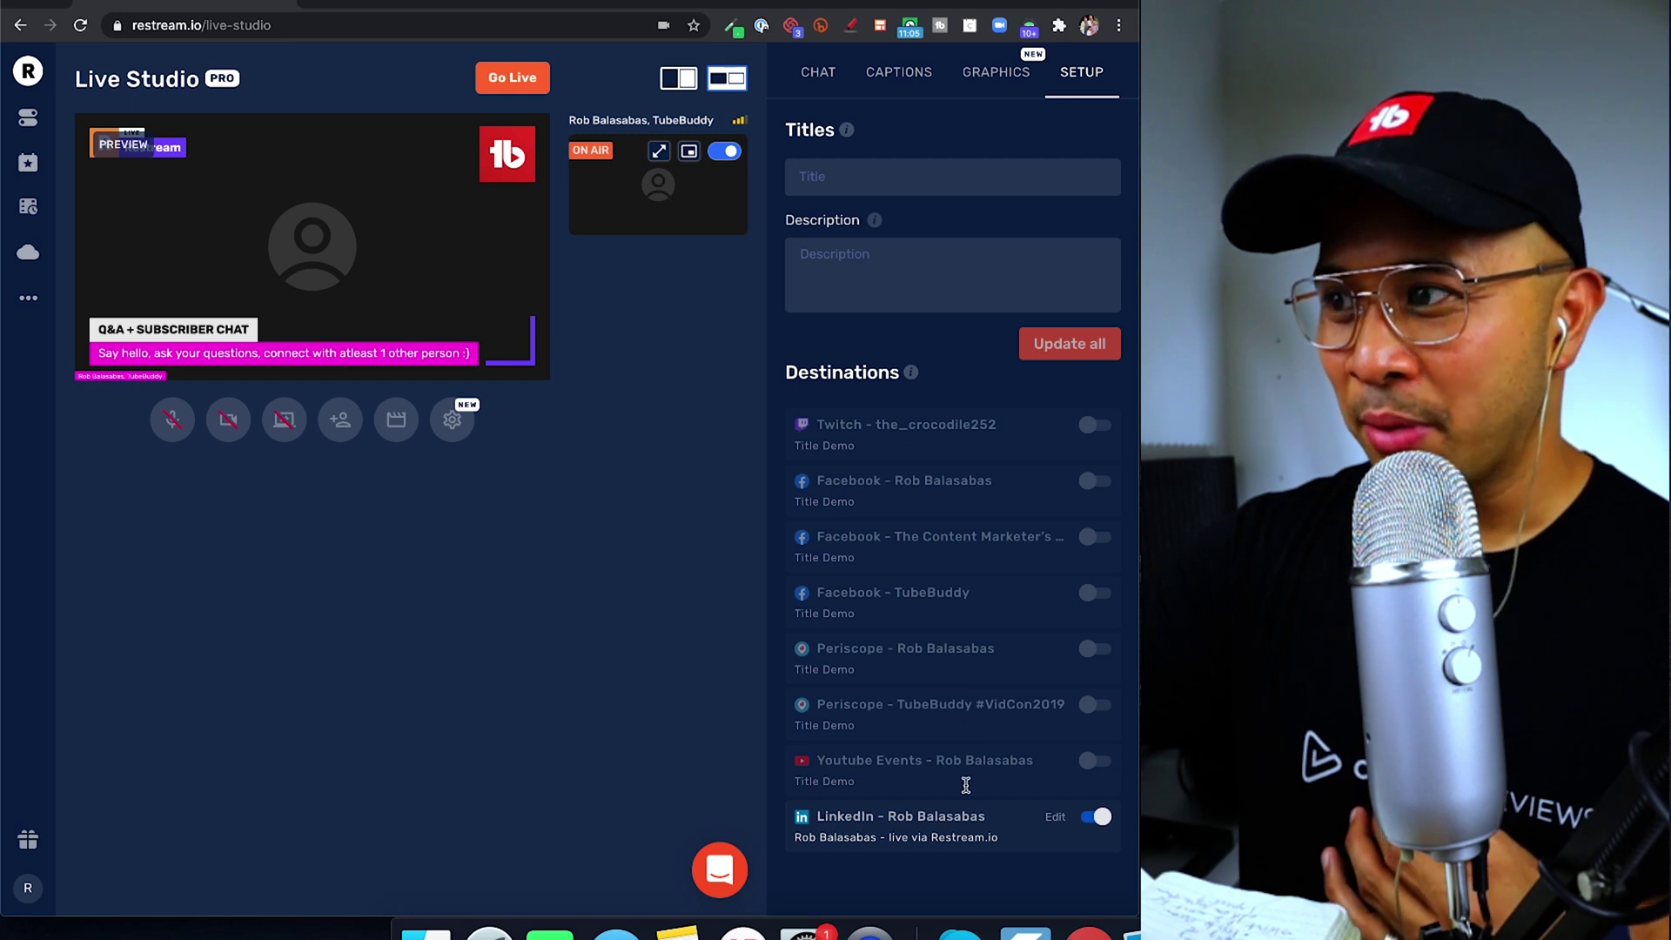
Set the LinkedIn destination's title and description to 'LinkedIn LIVE Demo' and update it.
click(1056, 819)
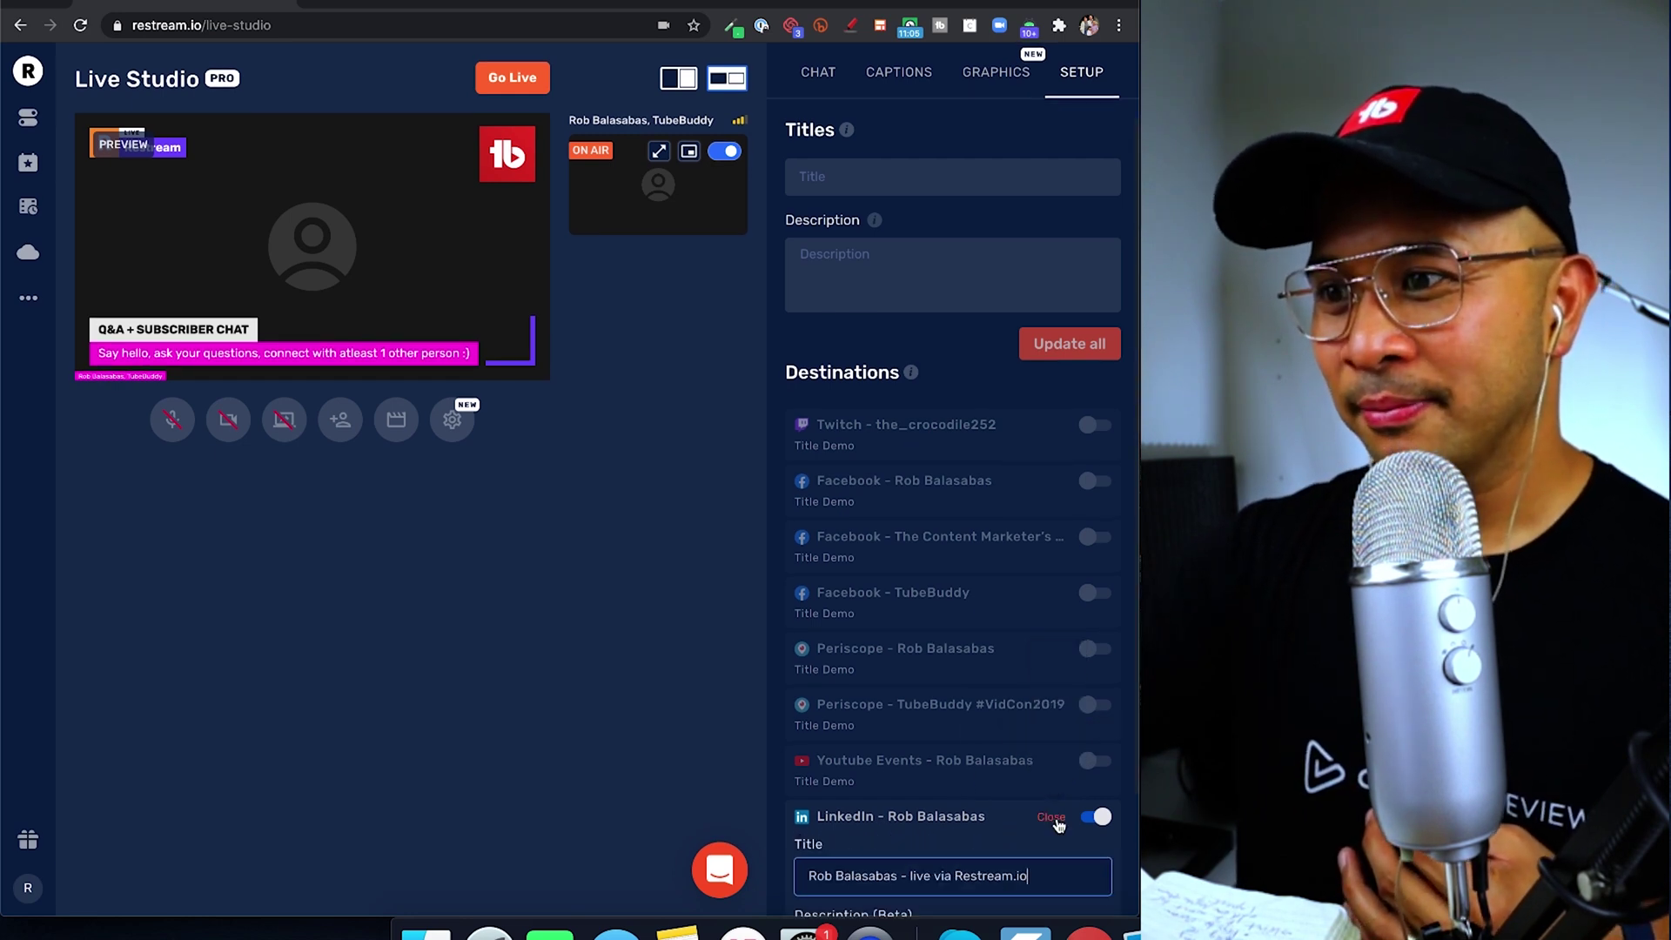
scroll(1059, 826, down, 3)
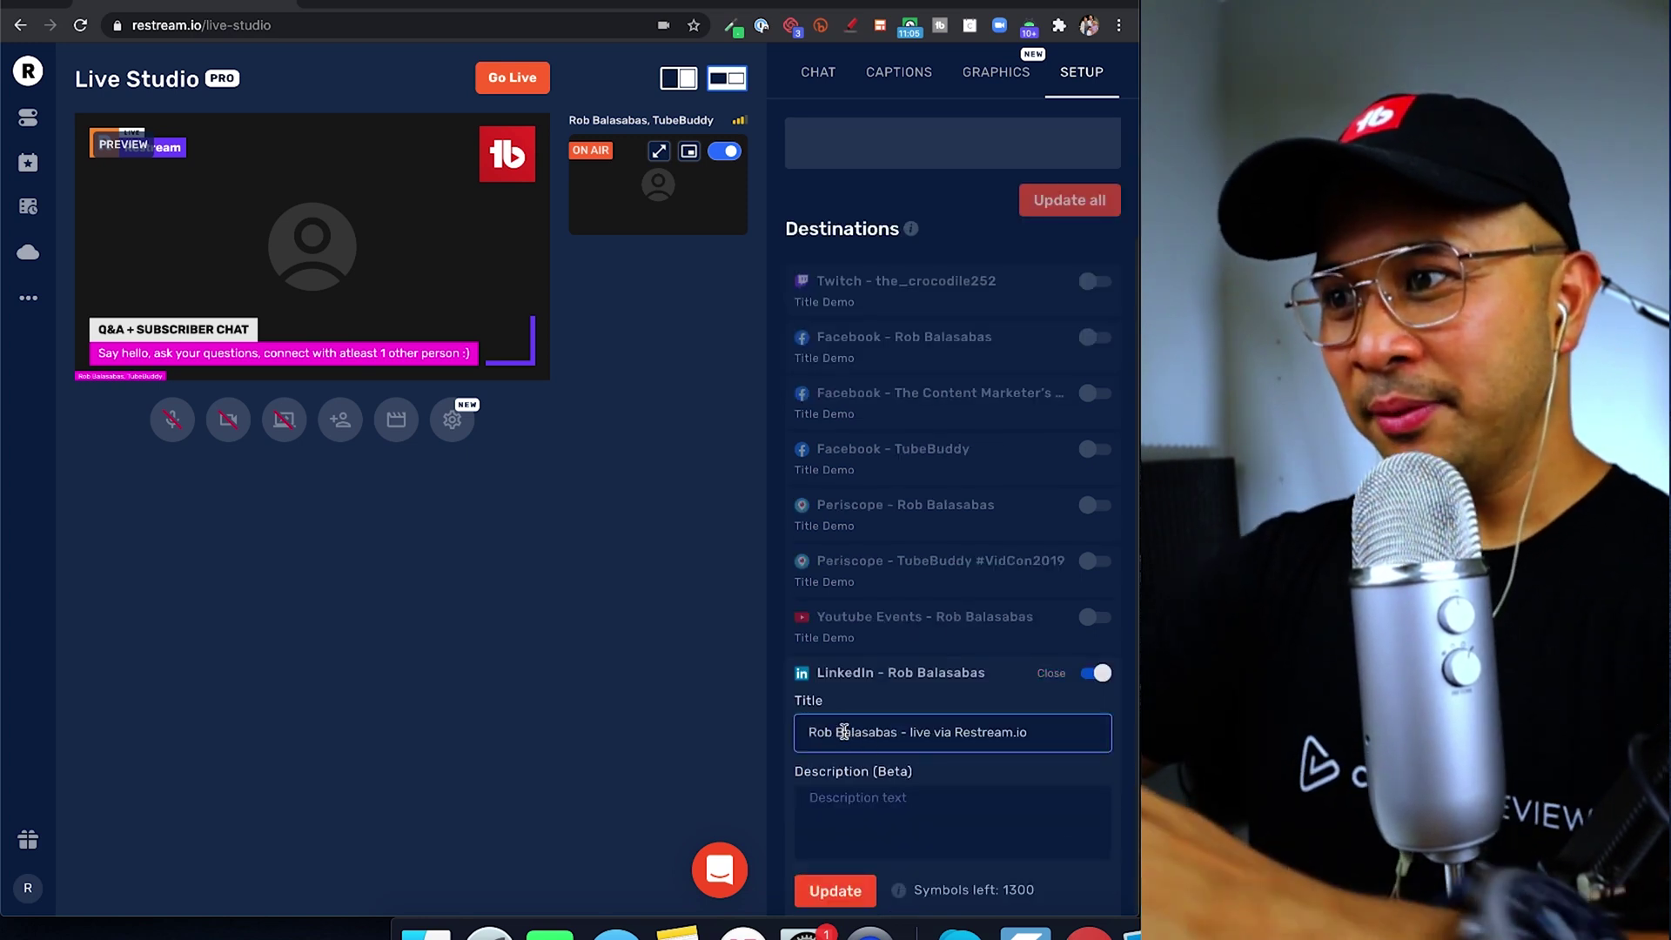
triple_click(982, 734)
text(LinkedIn LIVE Demo)
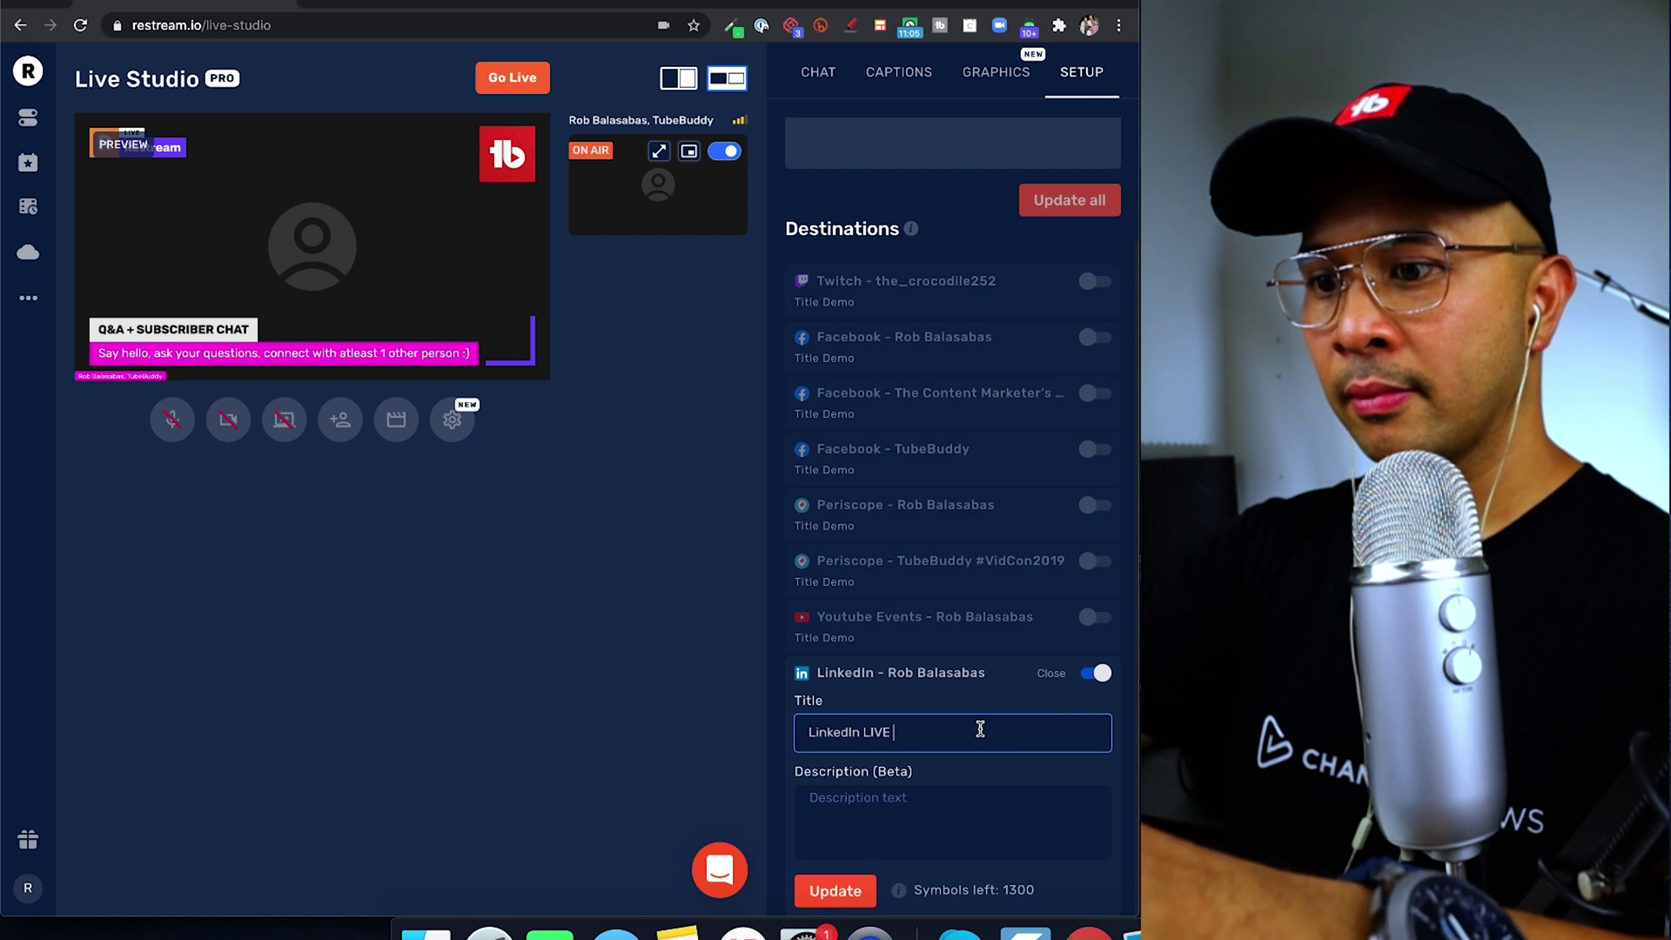
triple_click(981, 730)
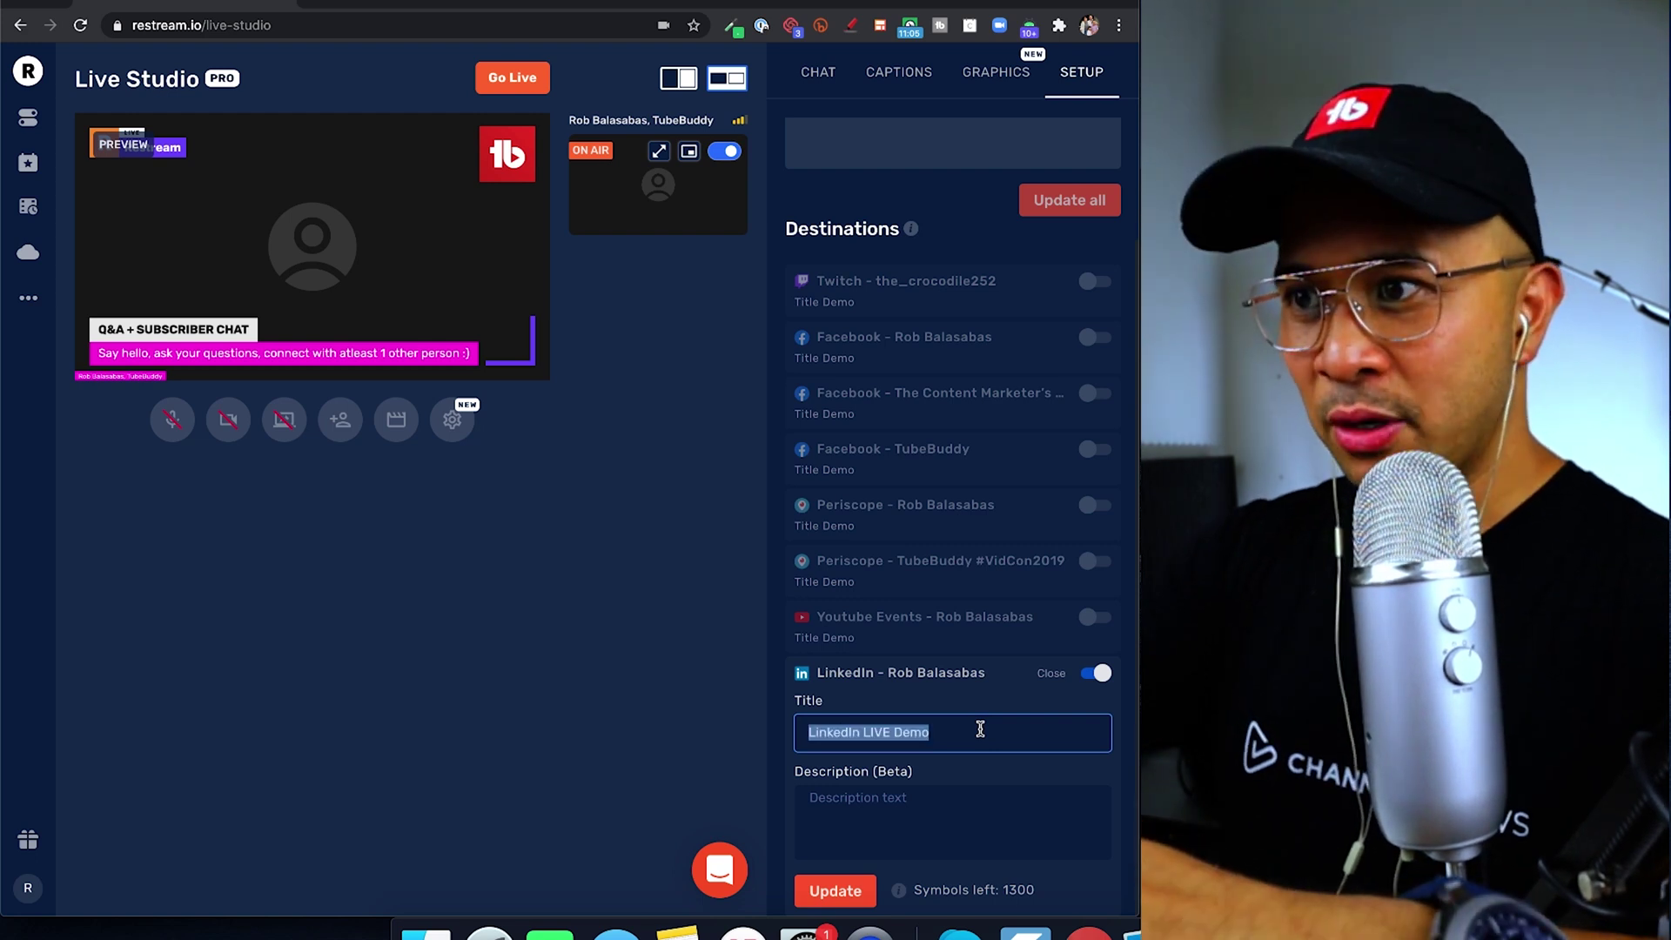
click(911, 821)
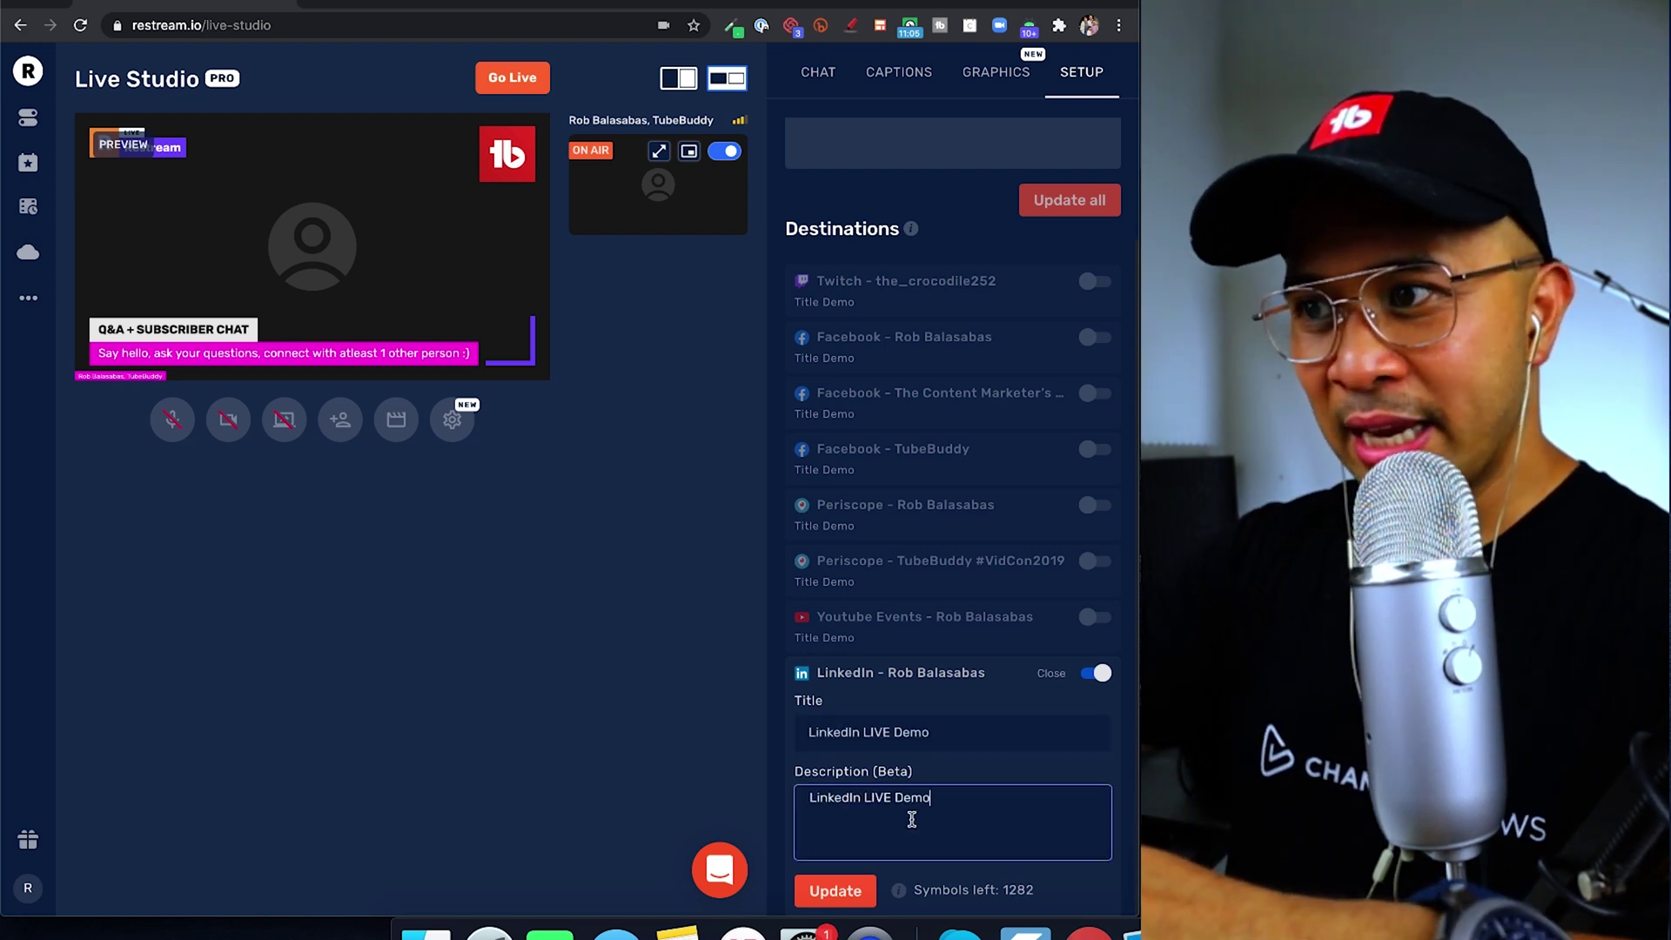
click(840, 891)
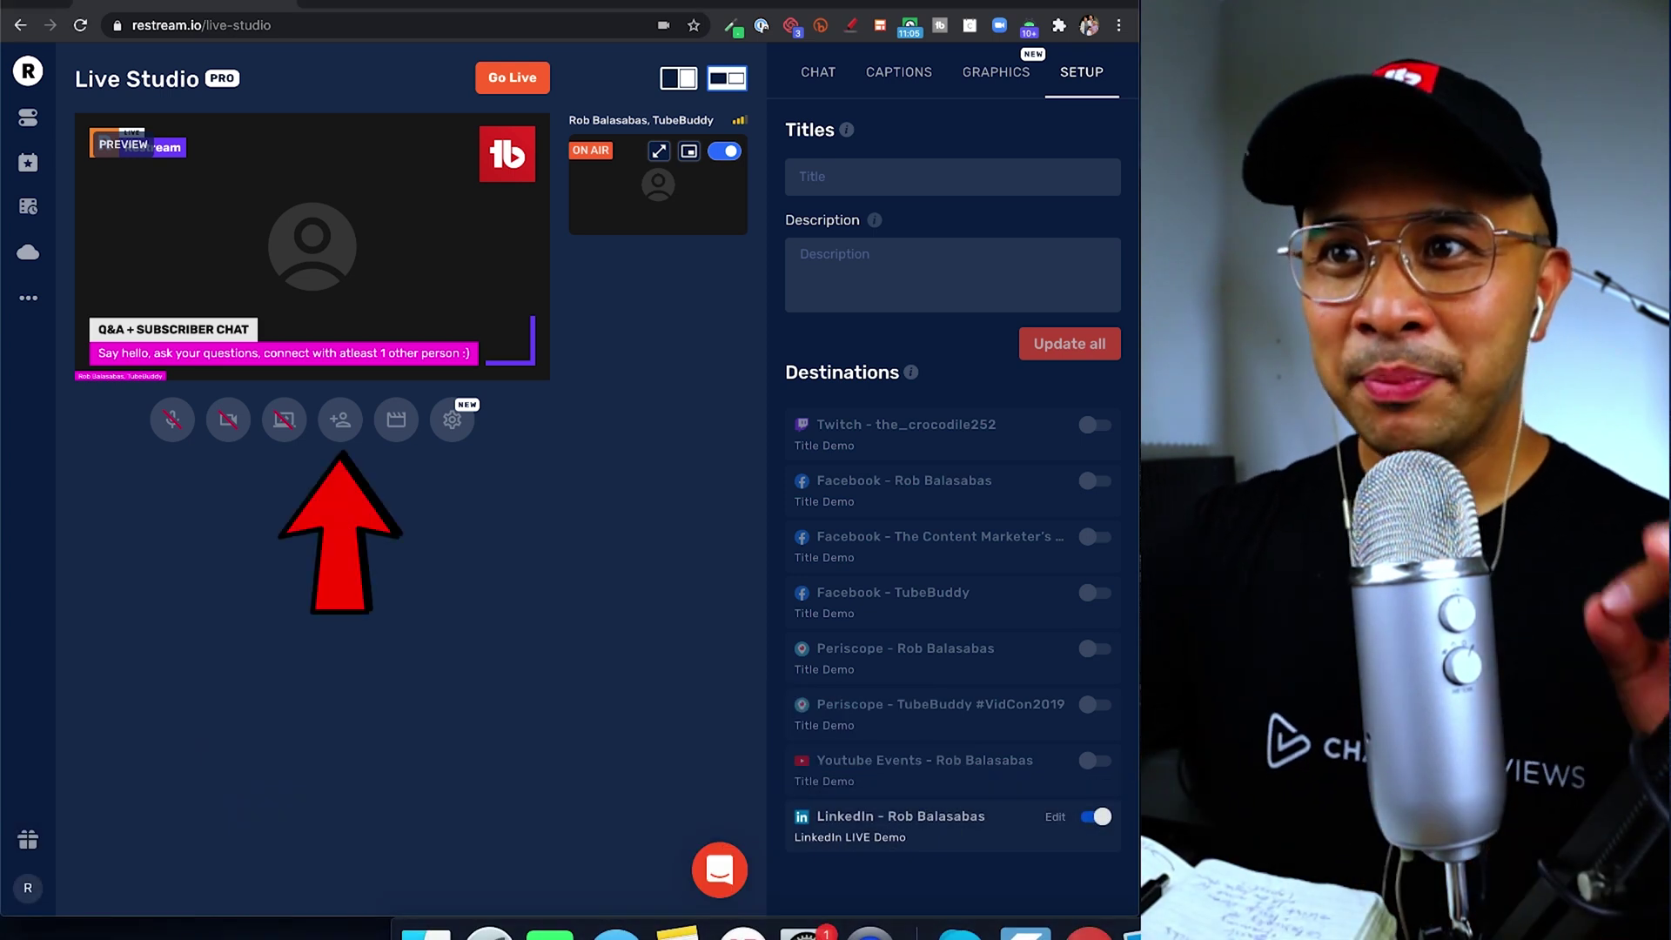
Copy the guest invite link from the Invite Guests popup, then close the popup.
click(340, 421)
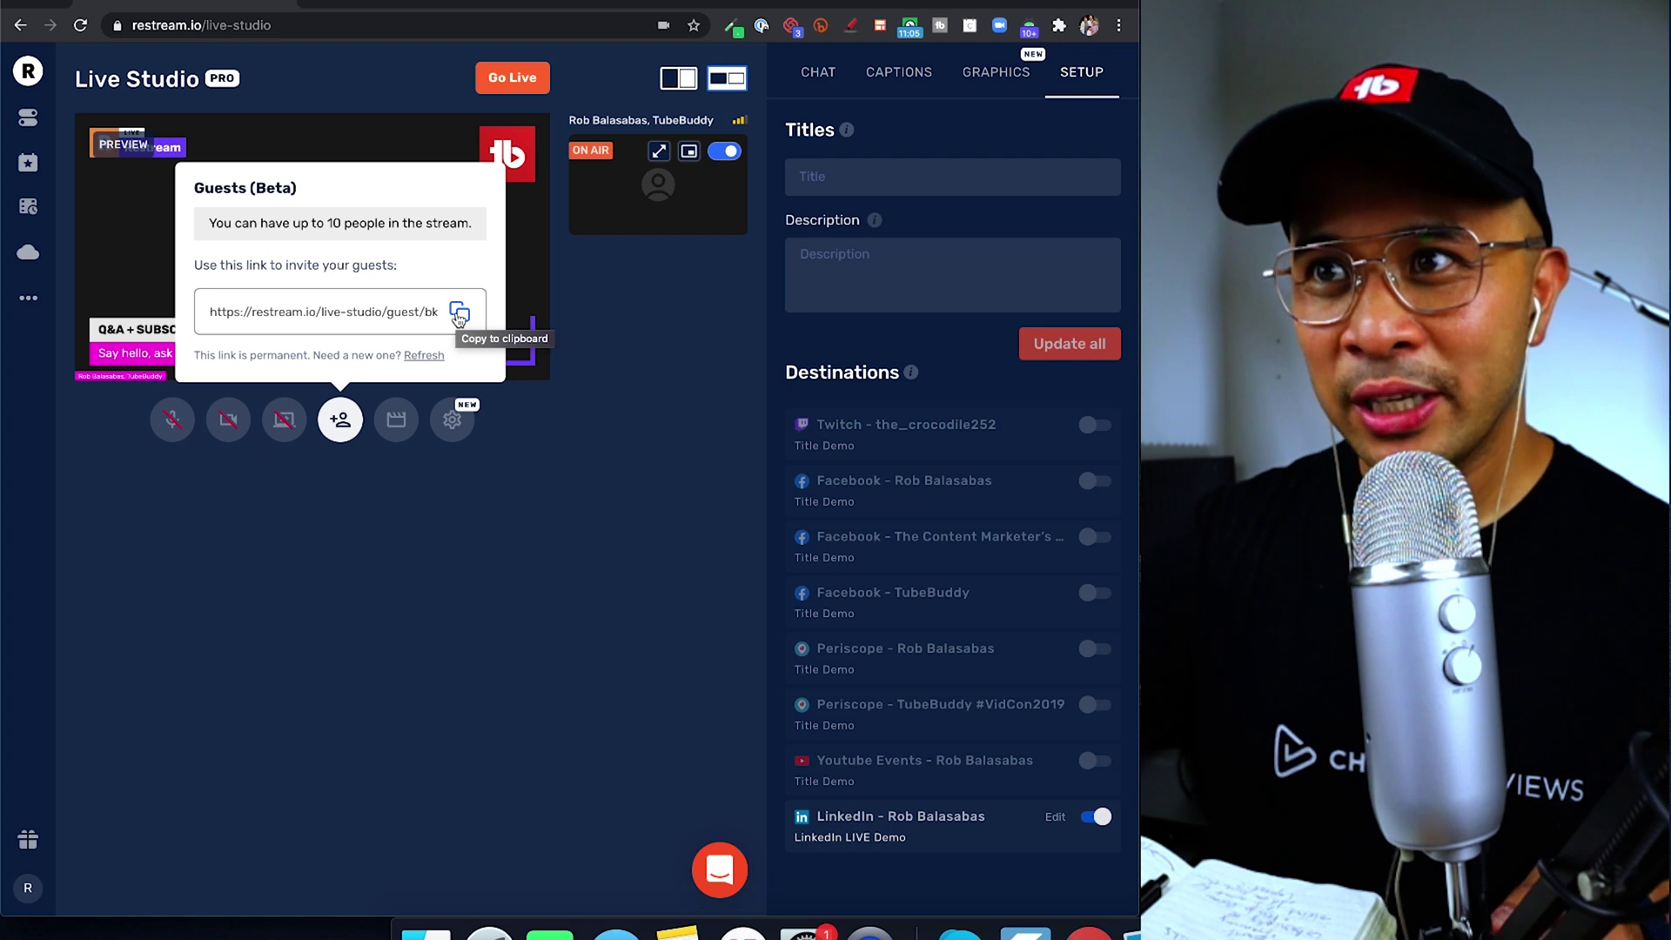
click(458, 314)
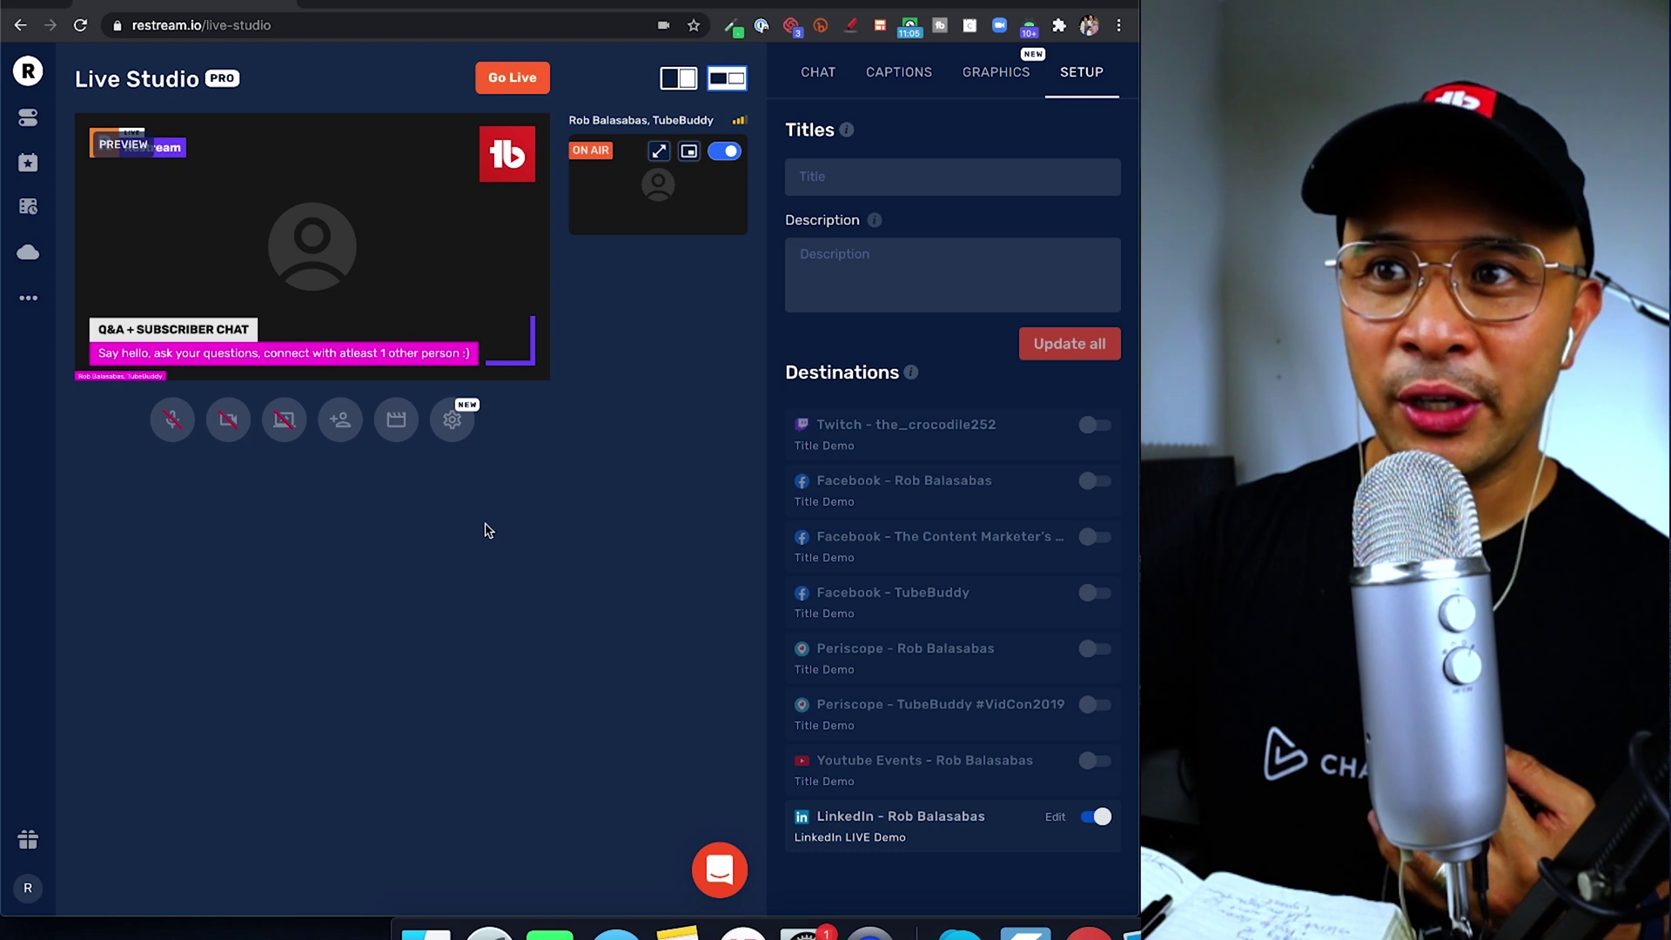
click(340, 421)
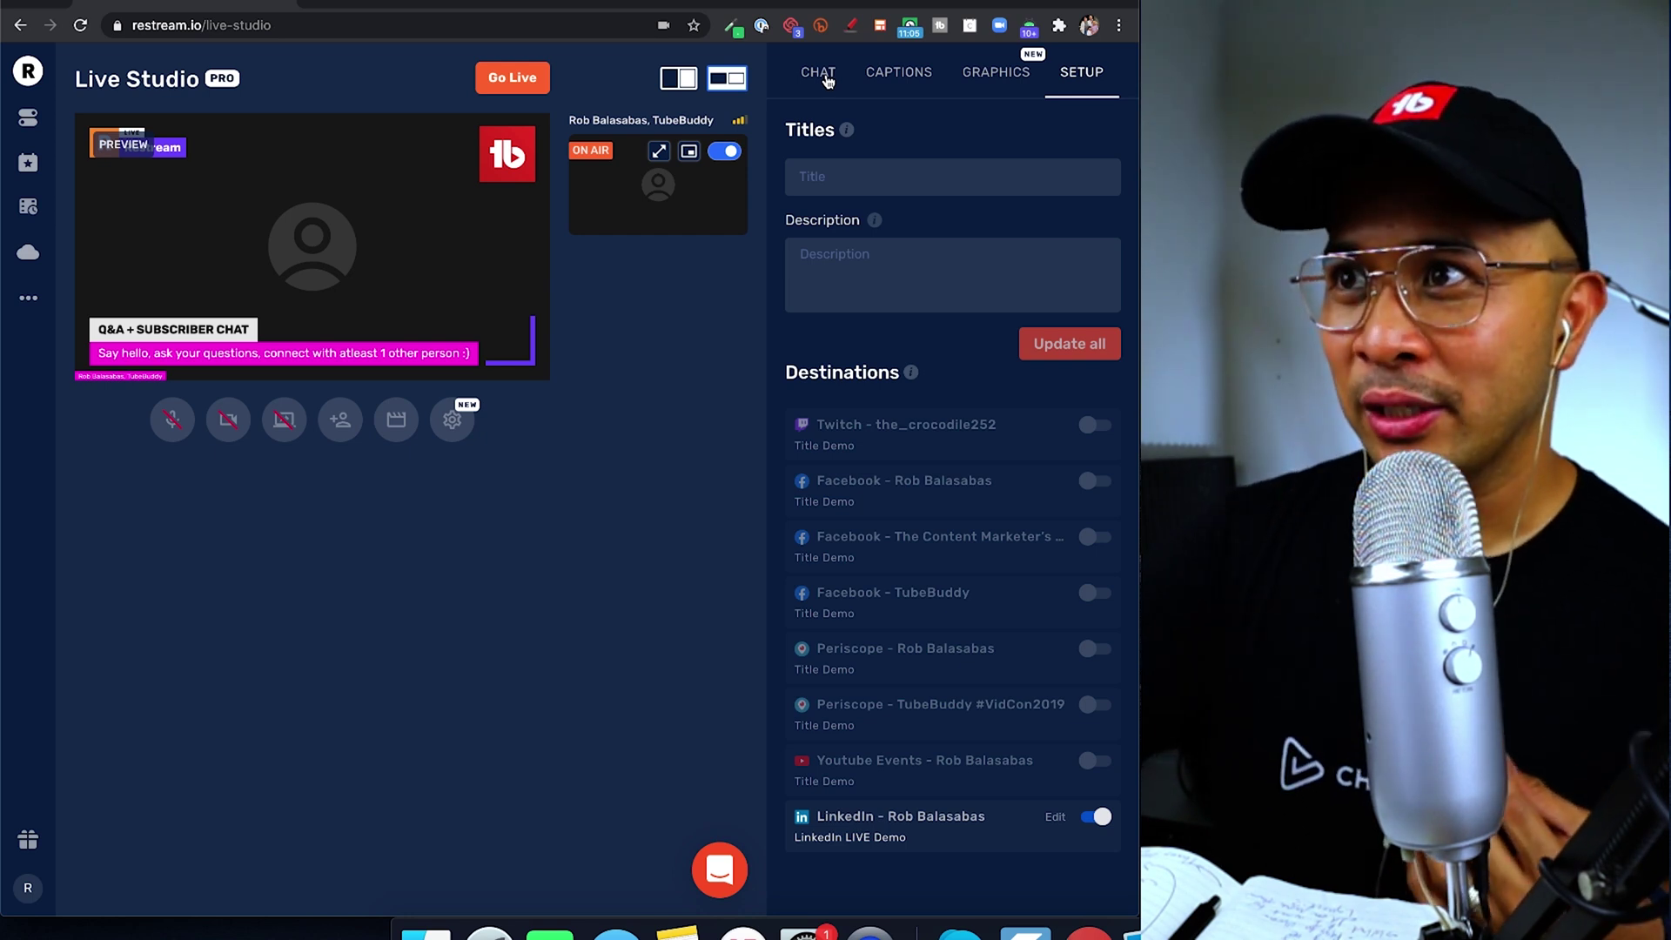
Switch the right panel to the Chat tab to display stream messages.
click(828, 82)
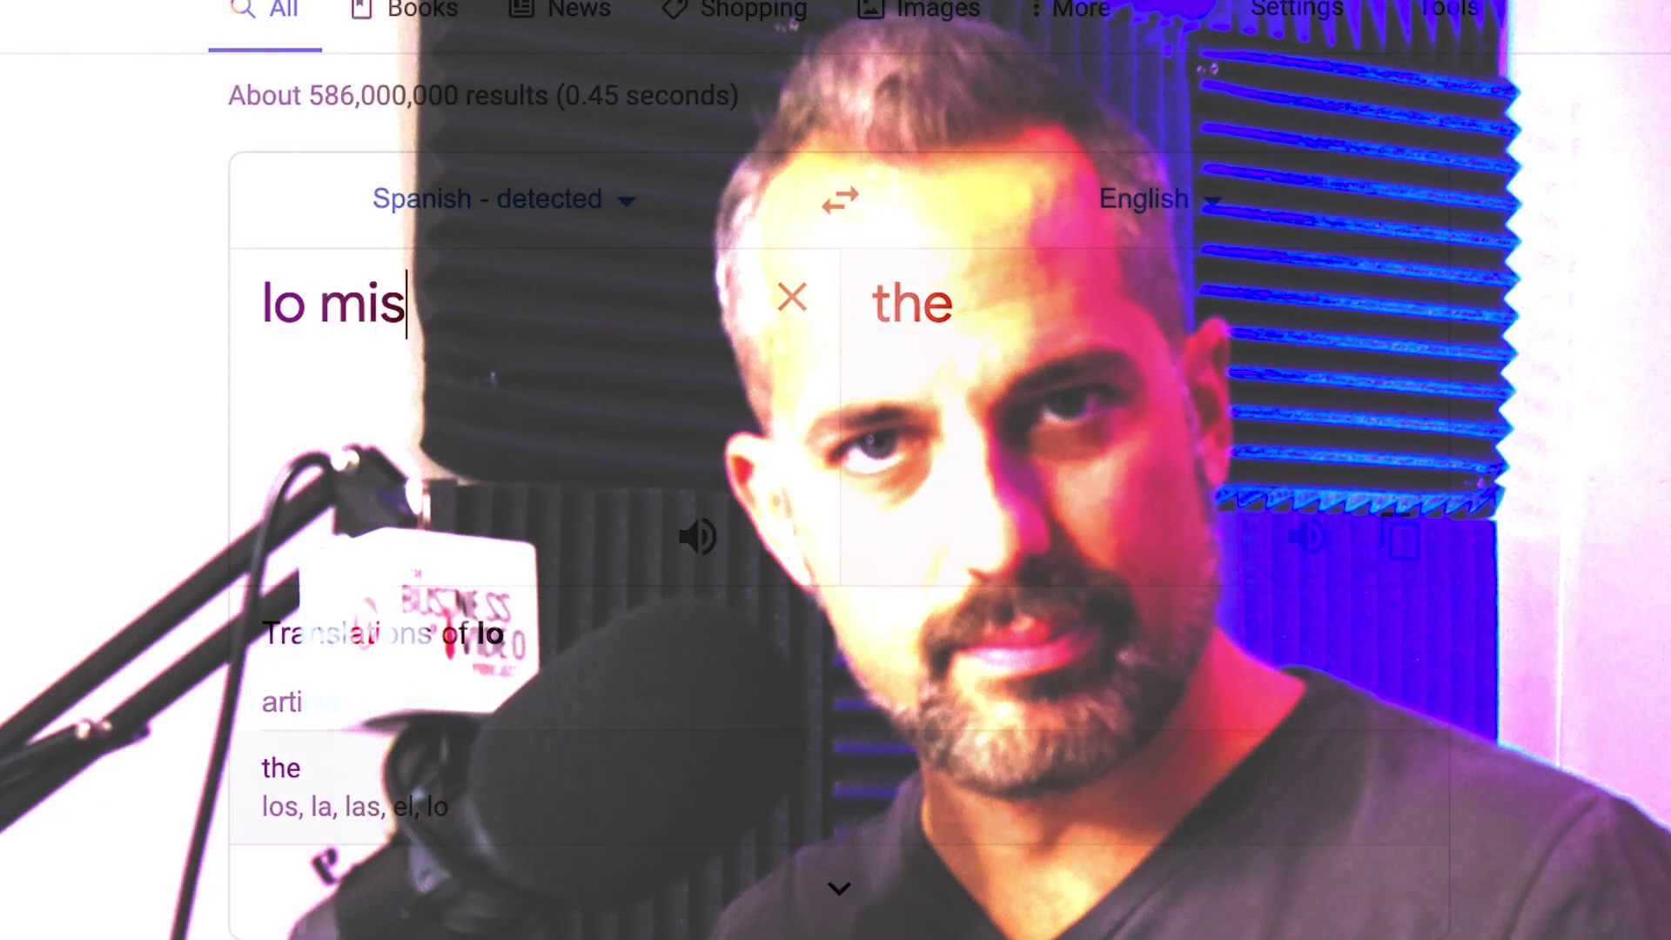
text(ismo tiempo)
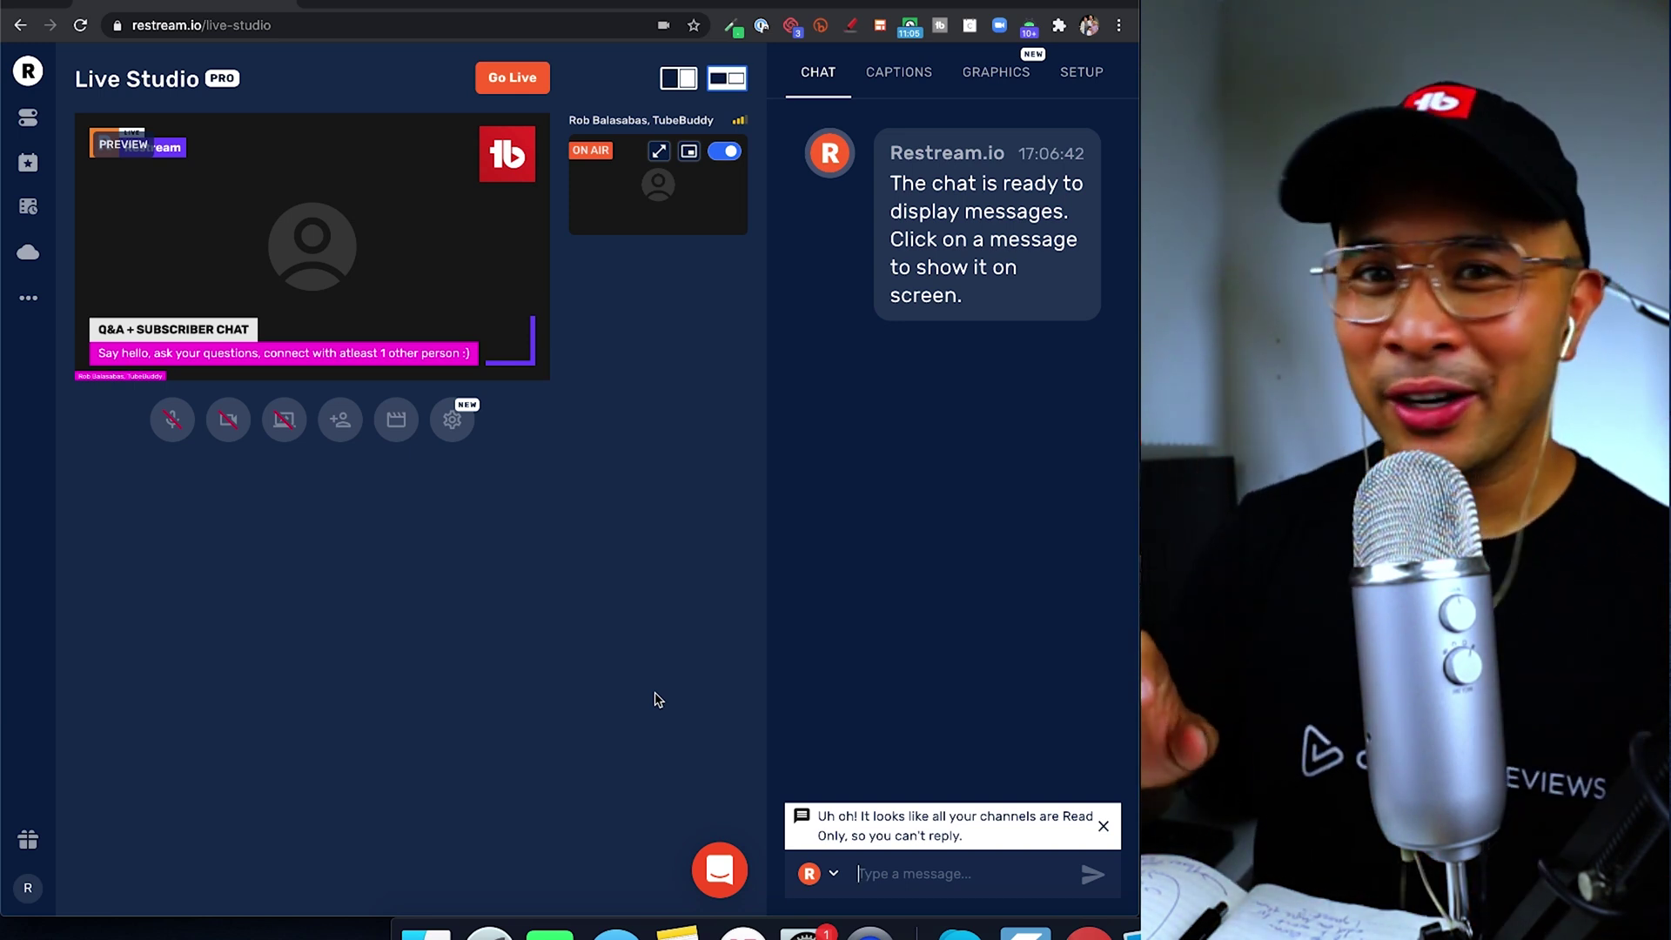
Enable the personal Facebook, Facebook - TubeBuddy, Periscope and Youtube Events destinations.
mouse_move(1032, 149)
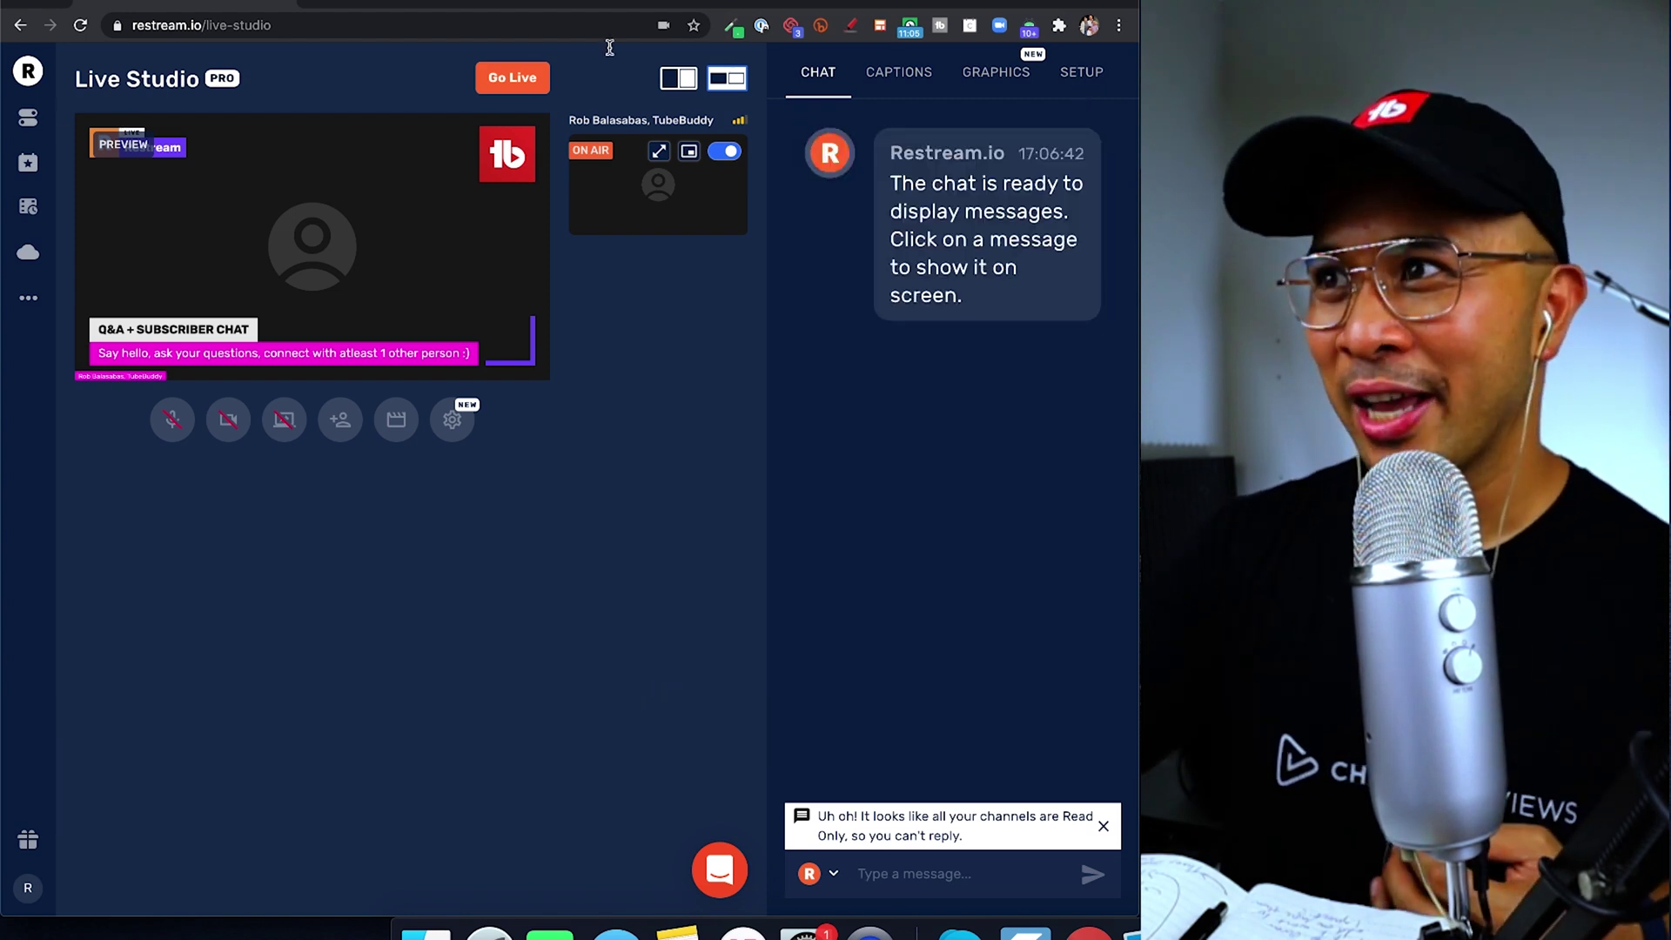
click(1083, 73)
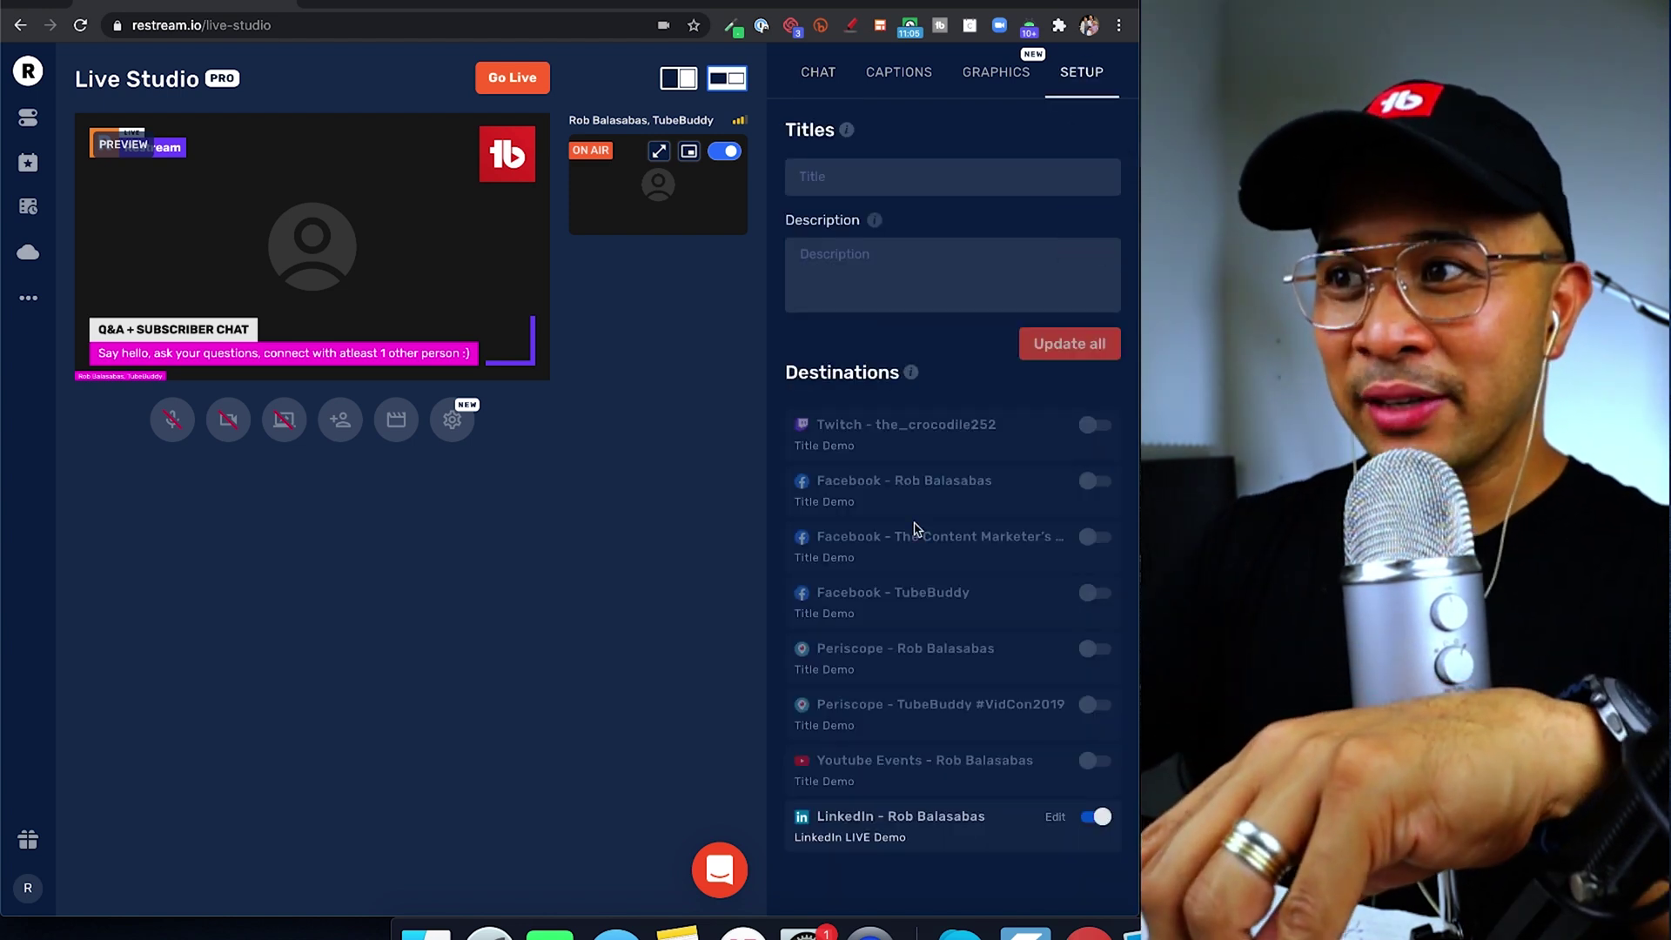
click(1092, 483)
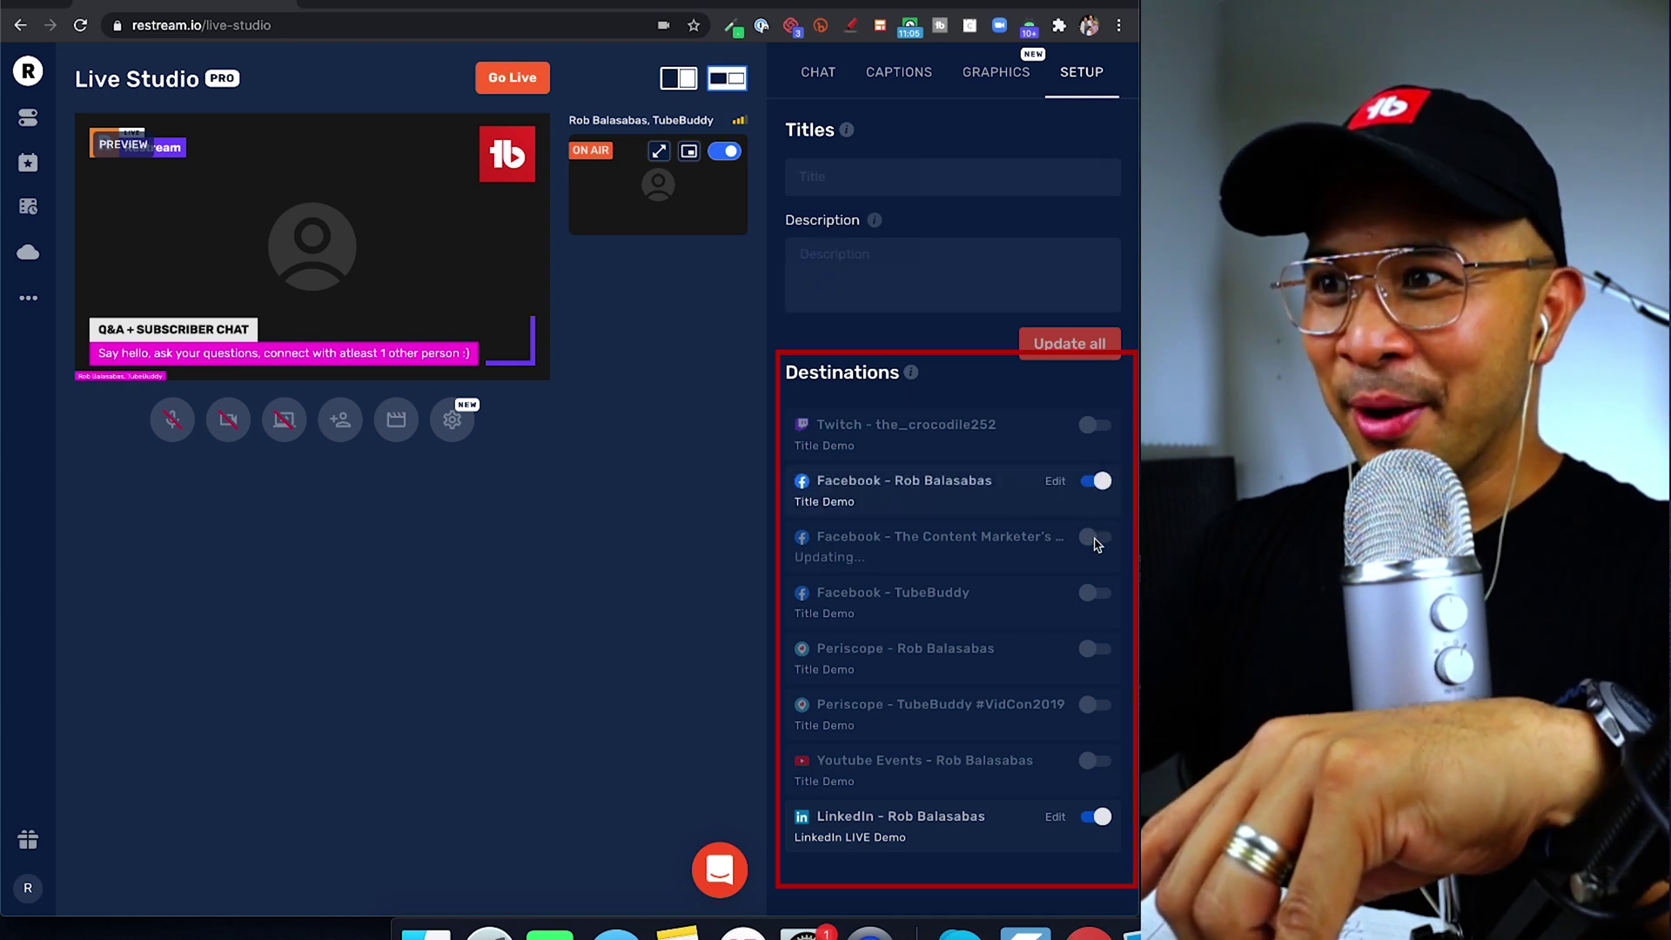
click(1094, 595)
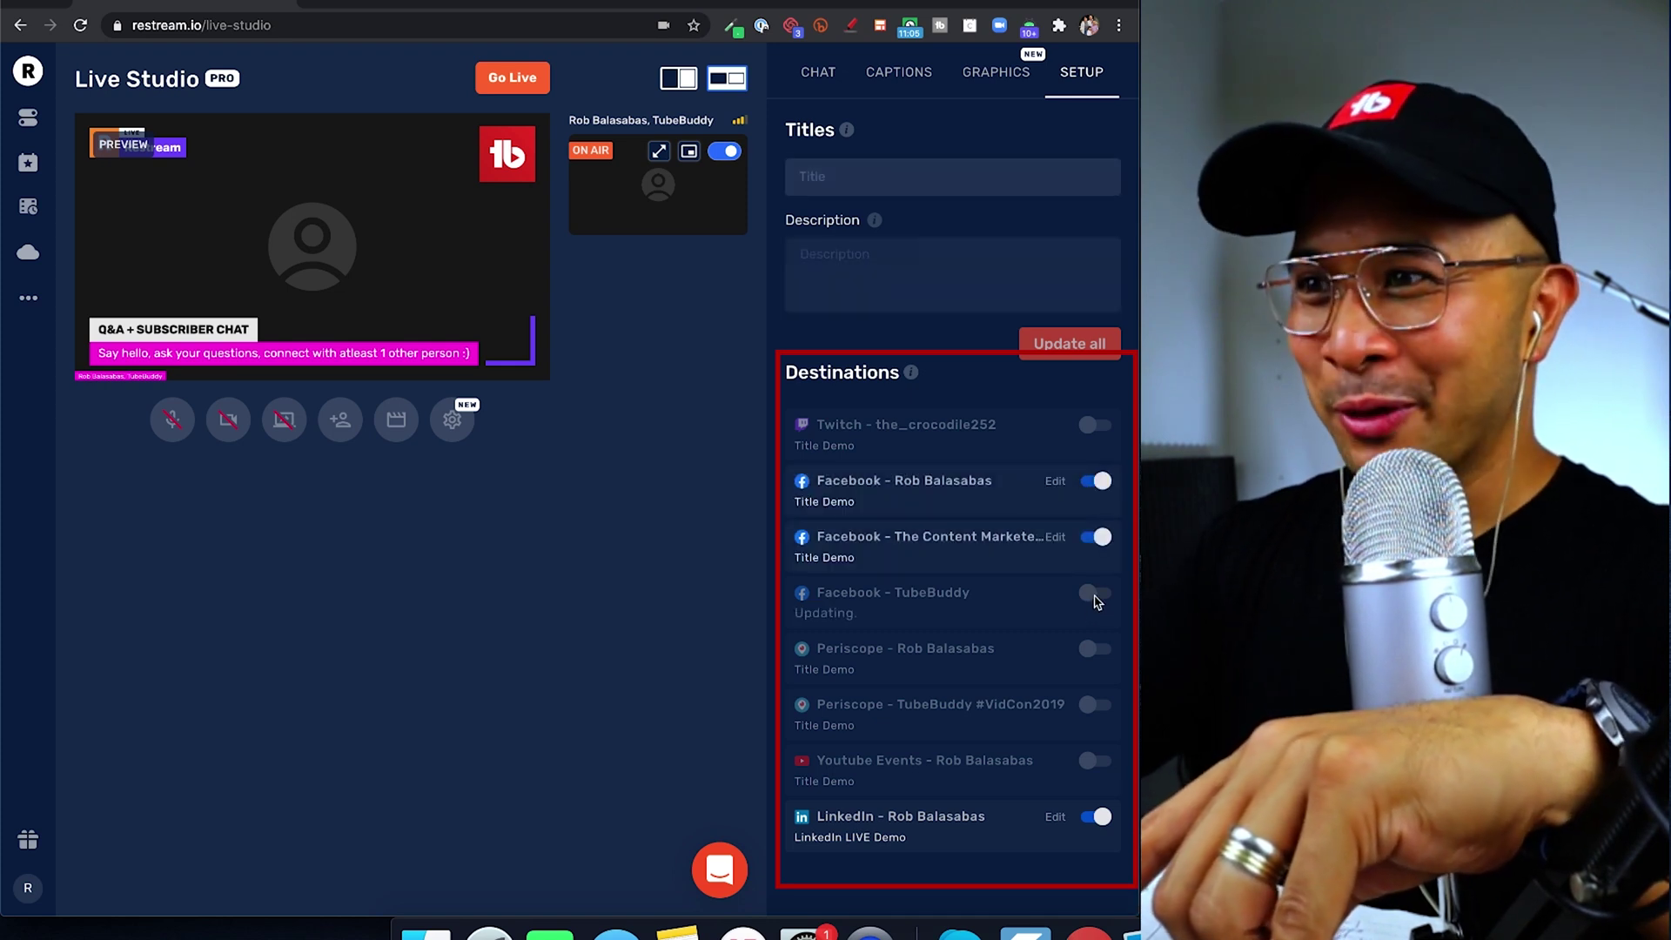
click(1093, 651)
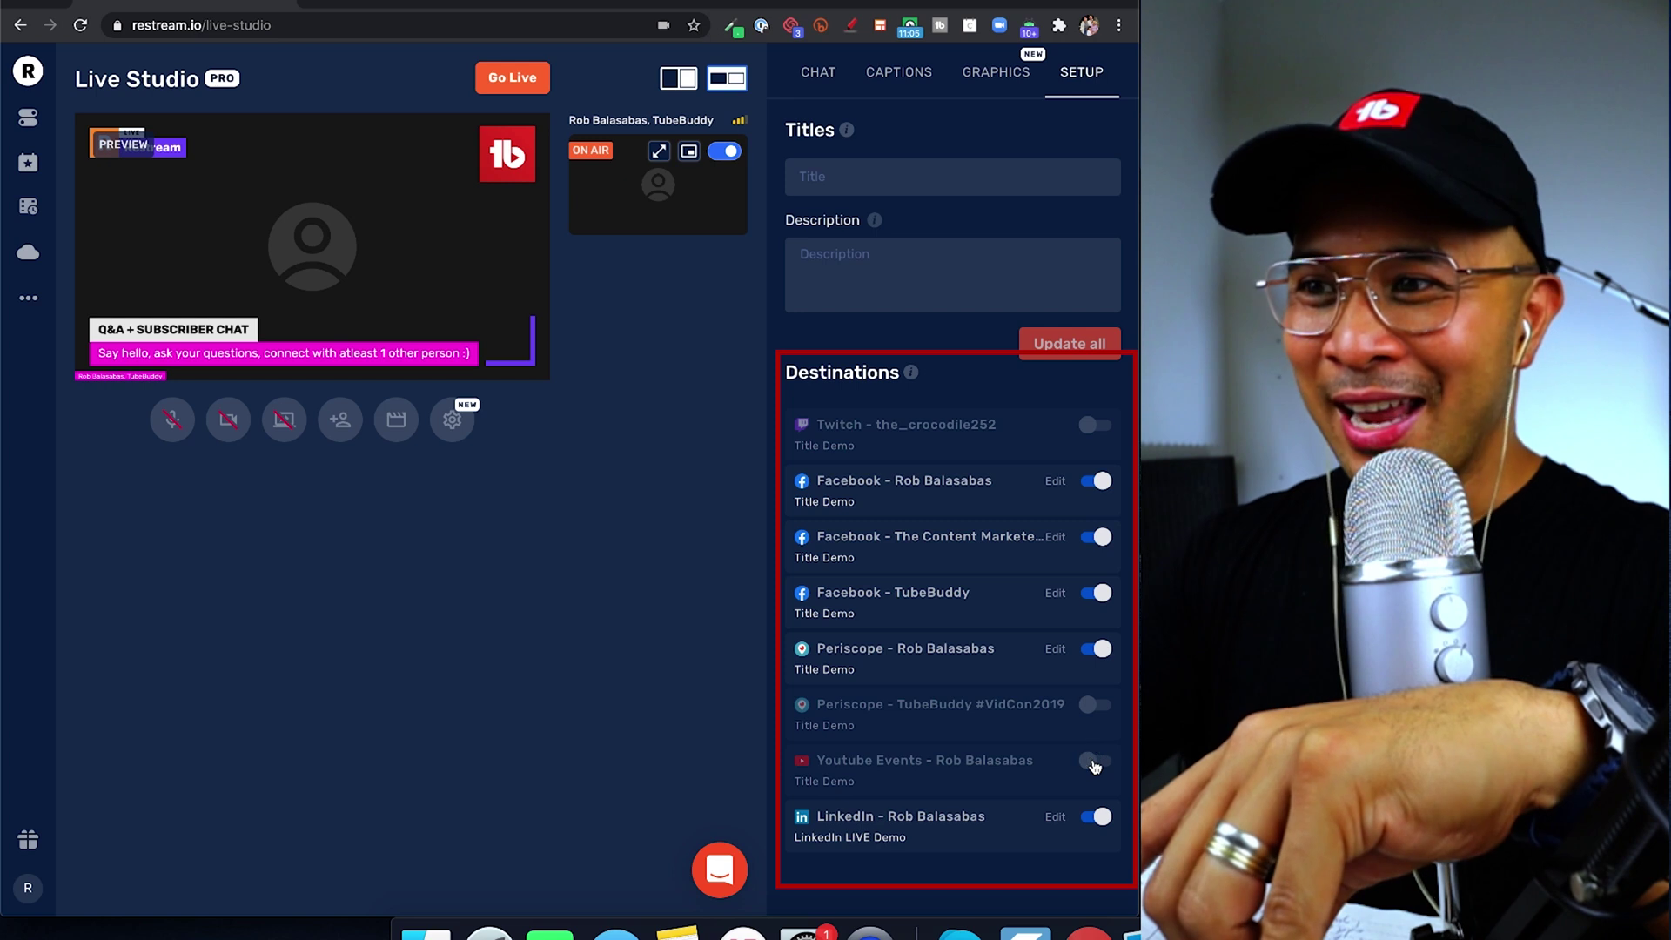
click(1093, 763)
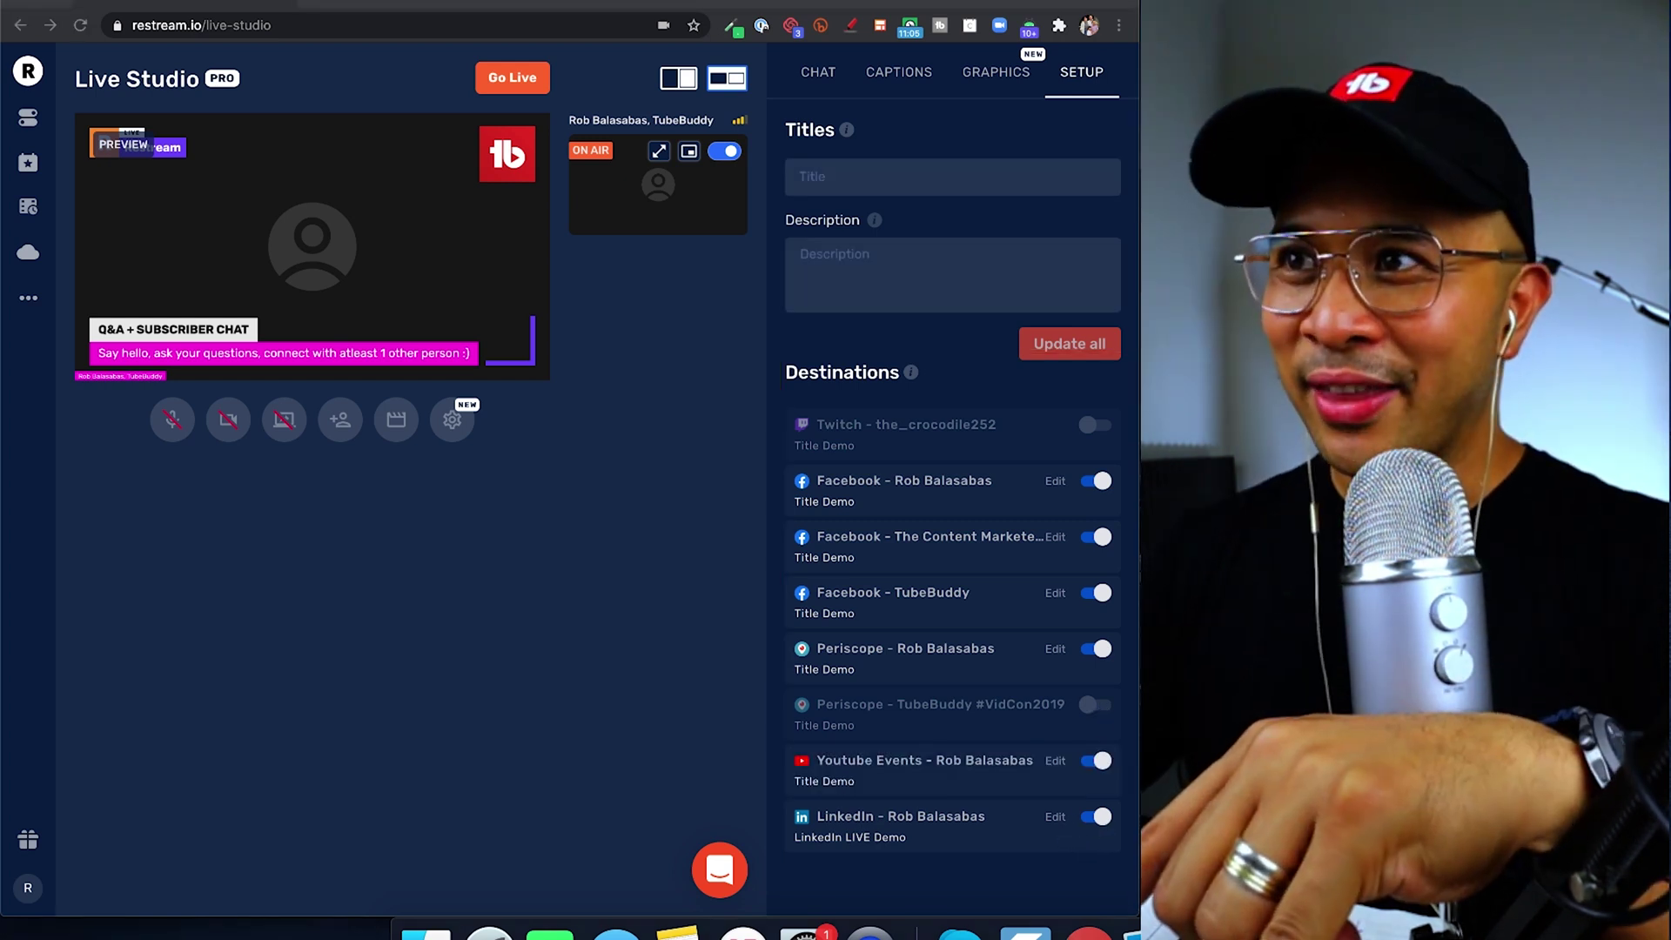
Set 'Test multistream' as title and description for all destinations and update all.
click(830, 180)
text(T)
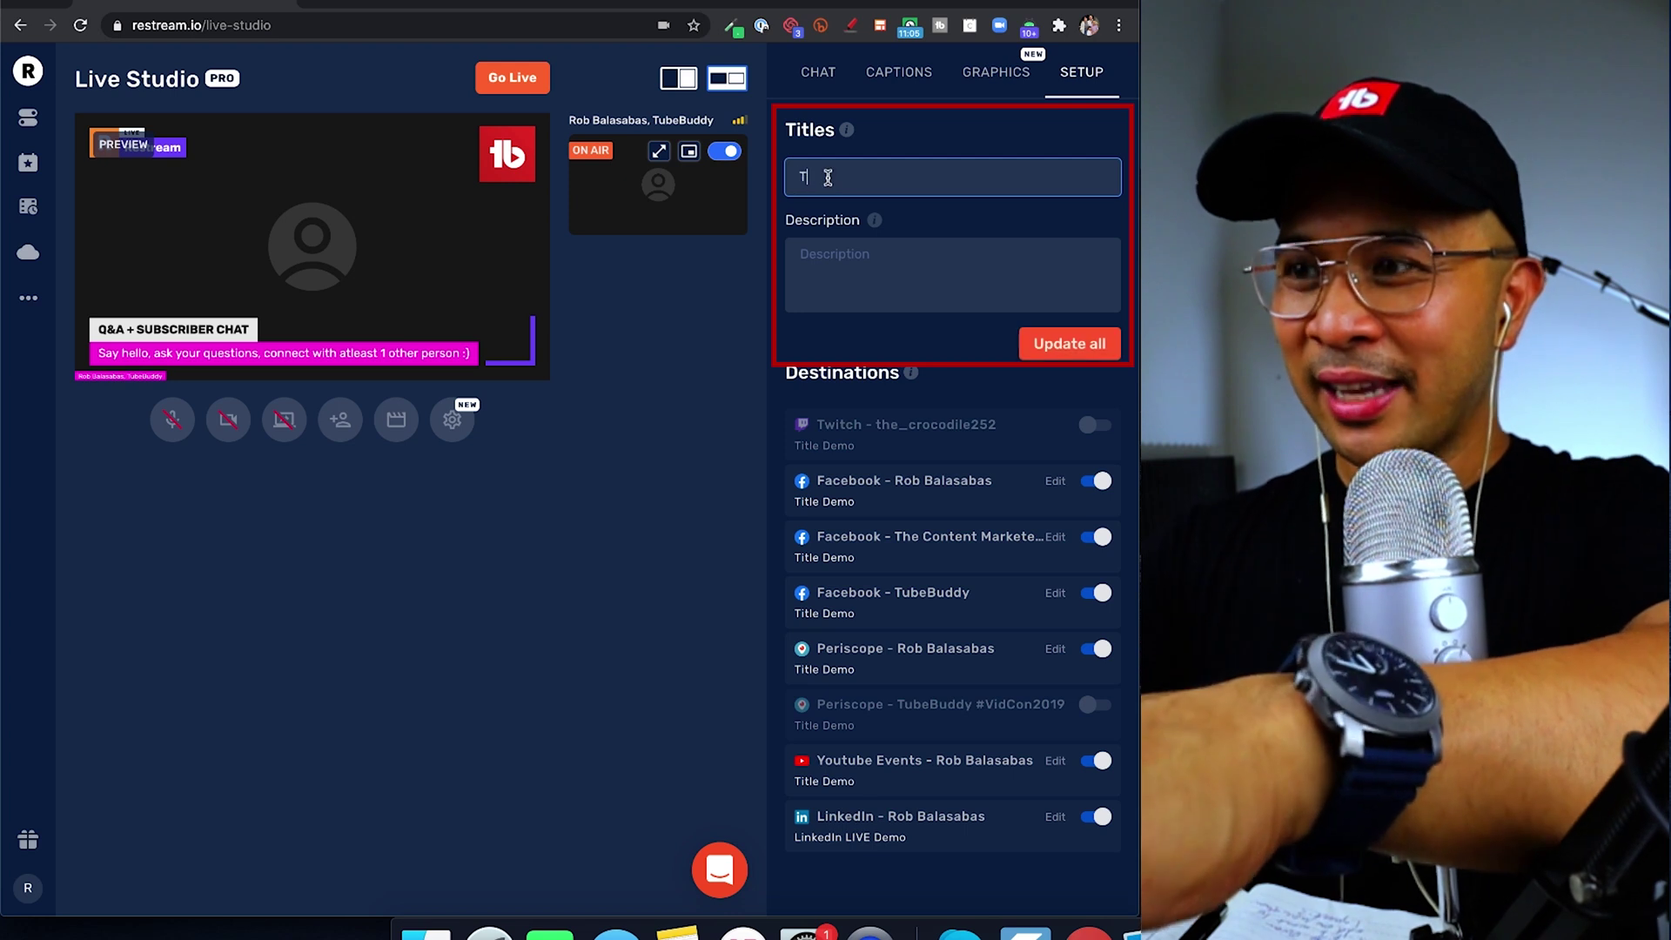
text(et)
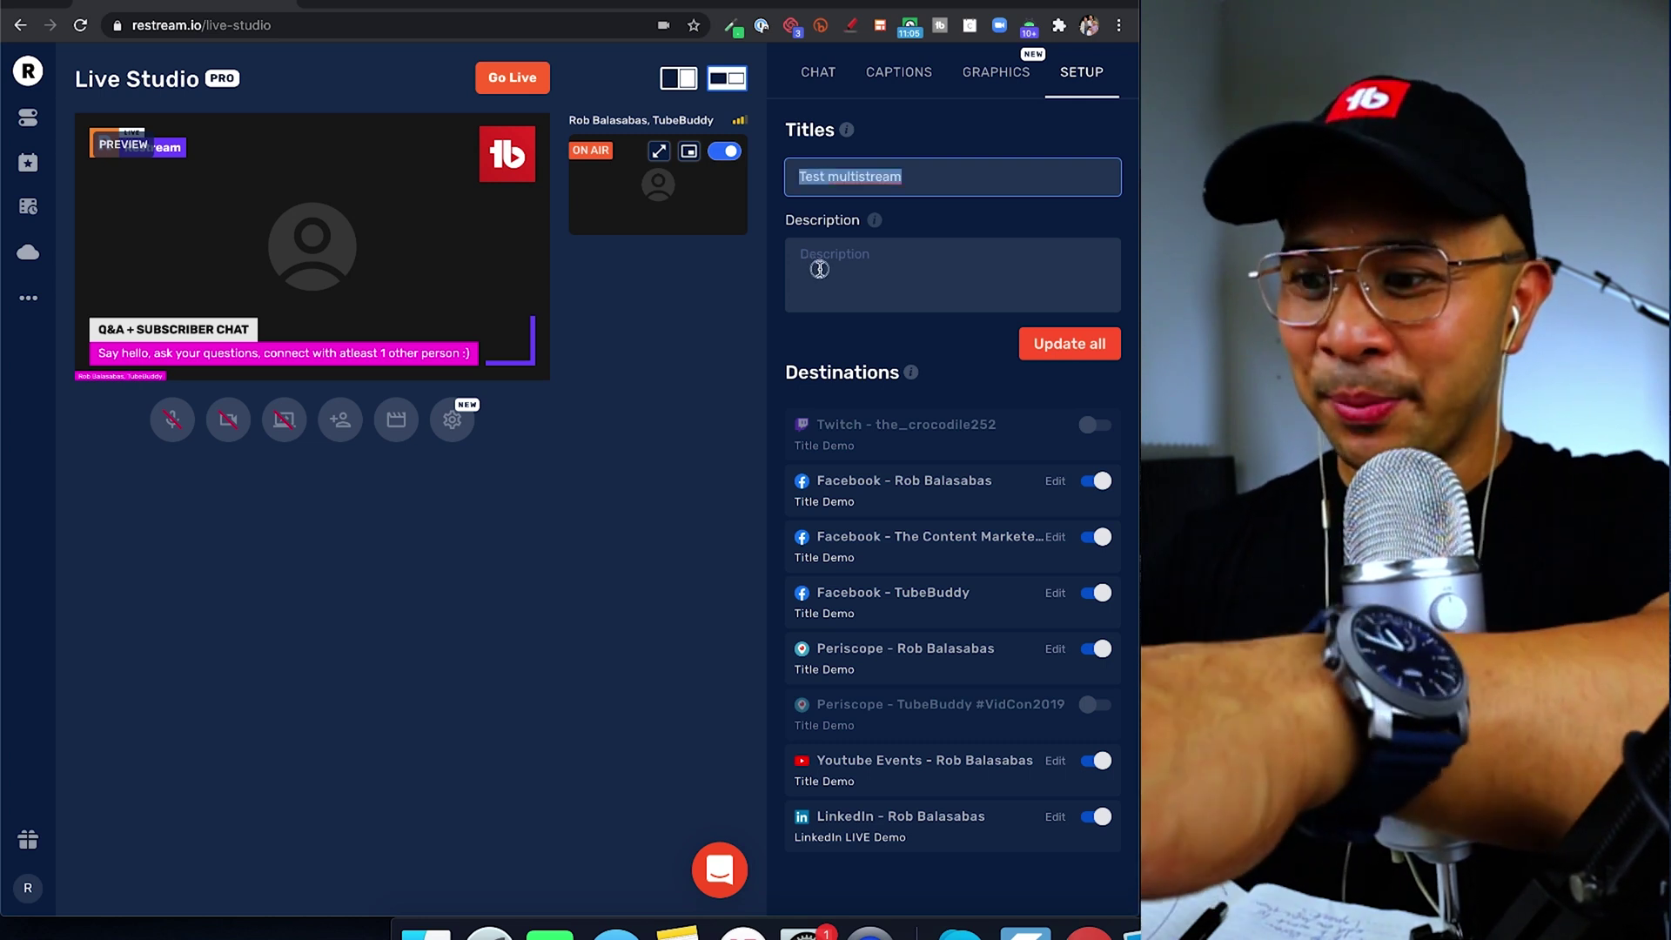
click(819, 268)
text(Test multistream)
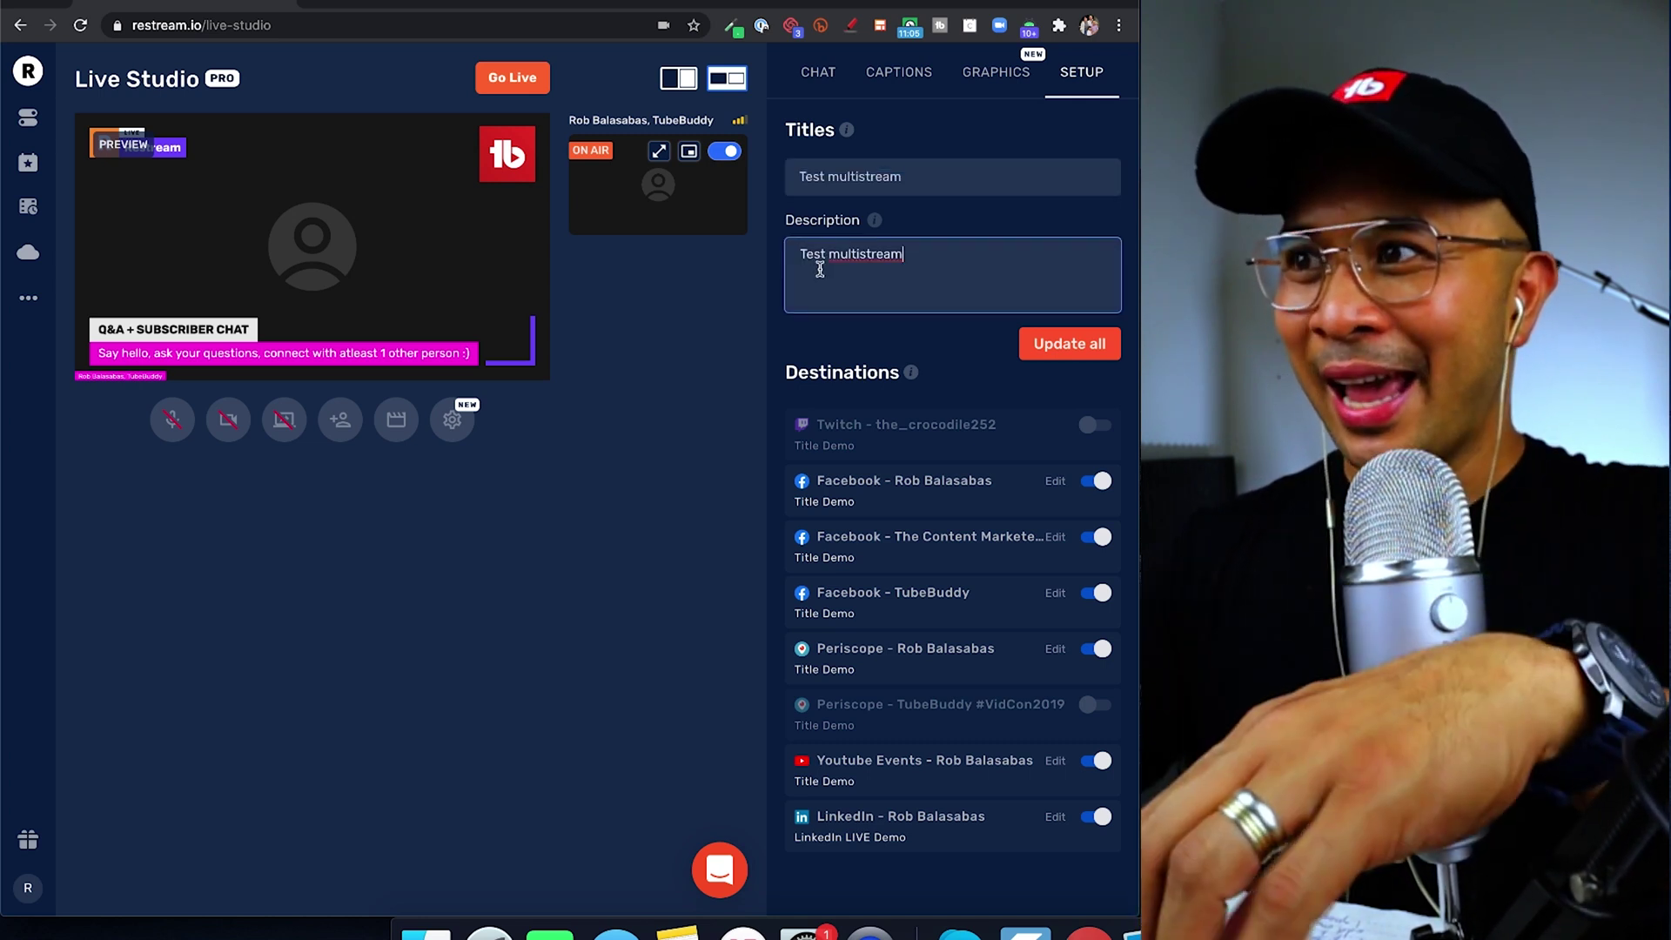
click(1076, 348)
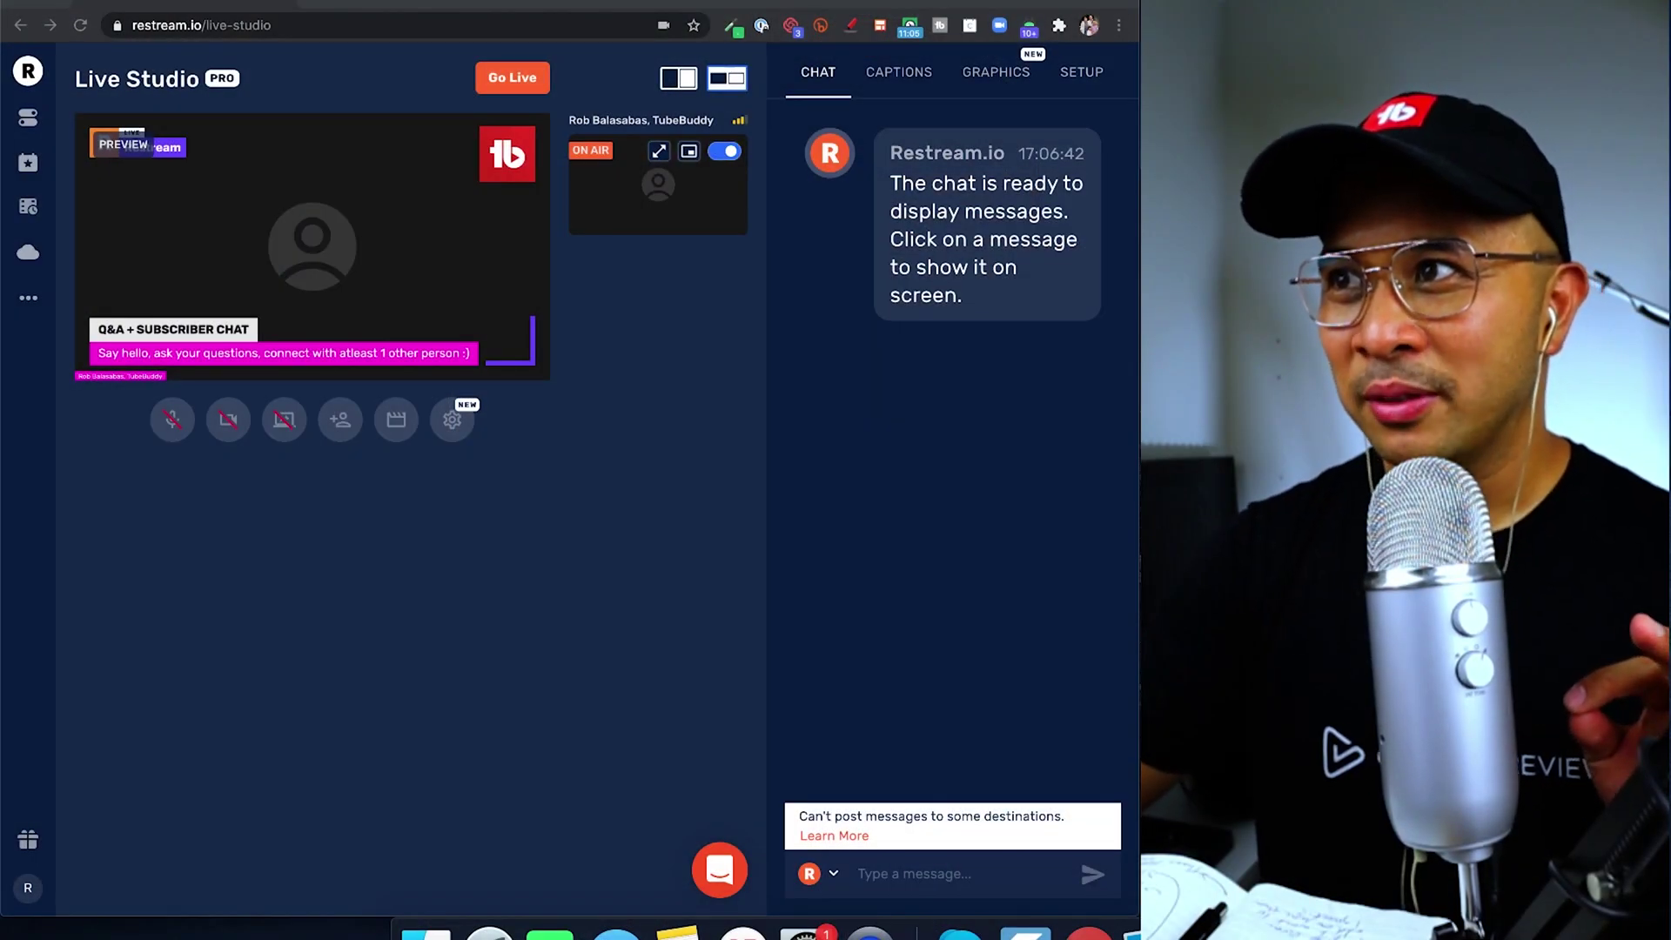
Return to the setup panel listing the six enabled destinations titled 'Test multistream'.
click(1081, 78)
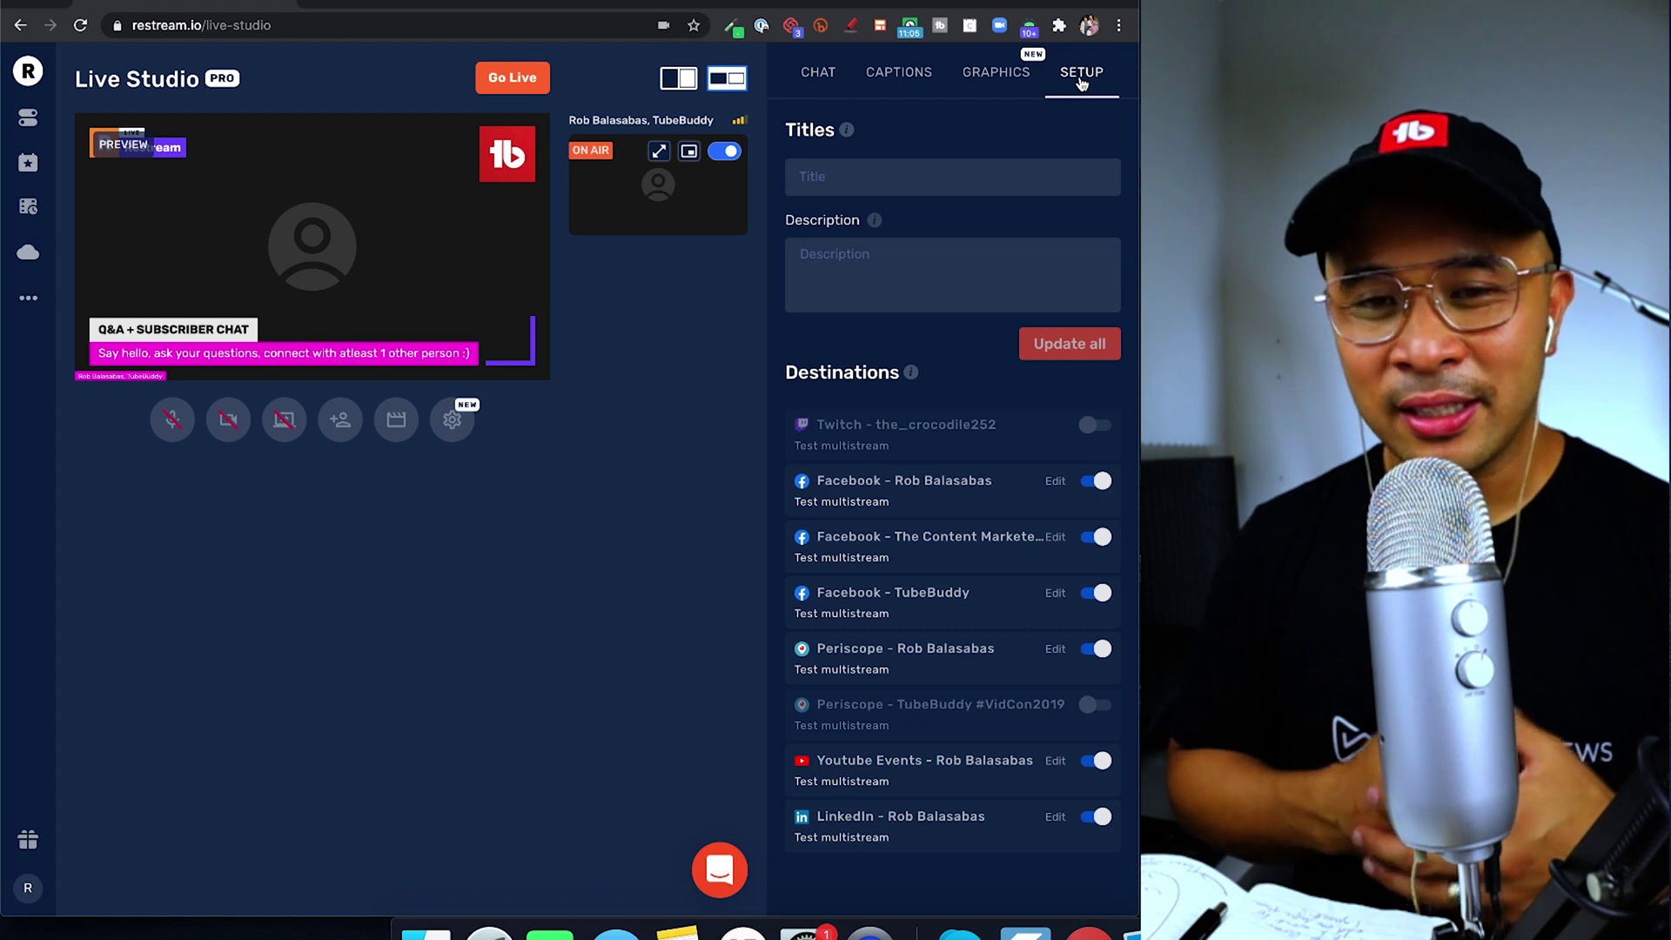